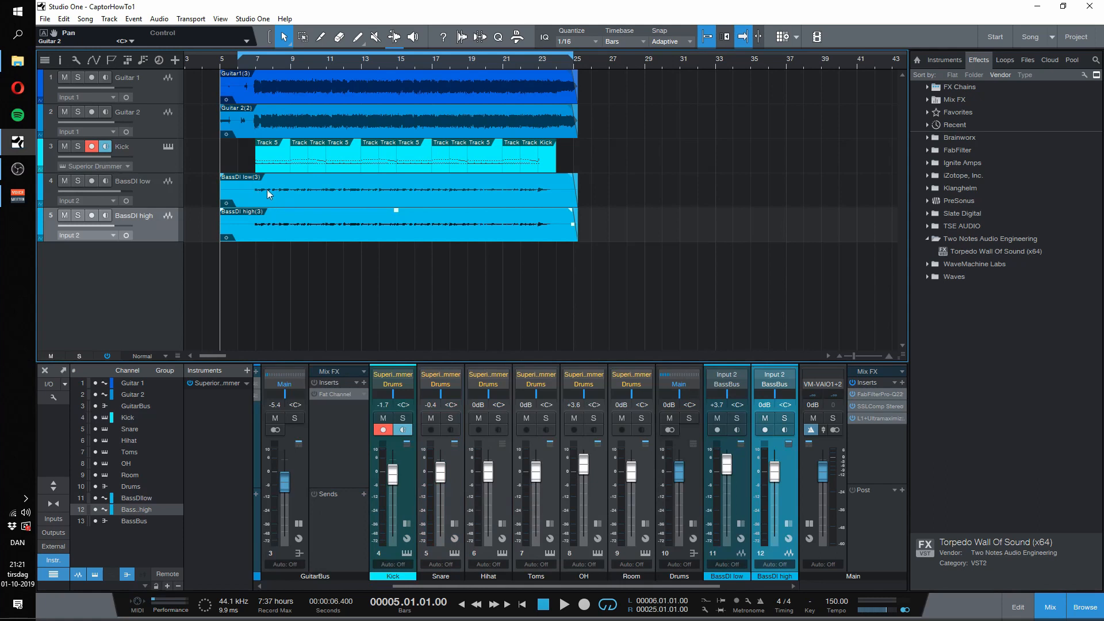
Step: Disarm the Kick track, solo the Guitar 1 track and play a short section of it
click(94, 146)
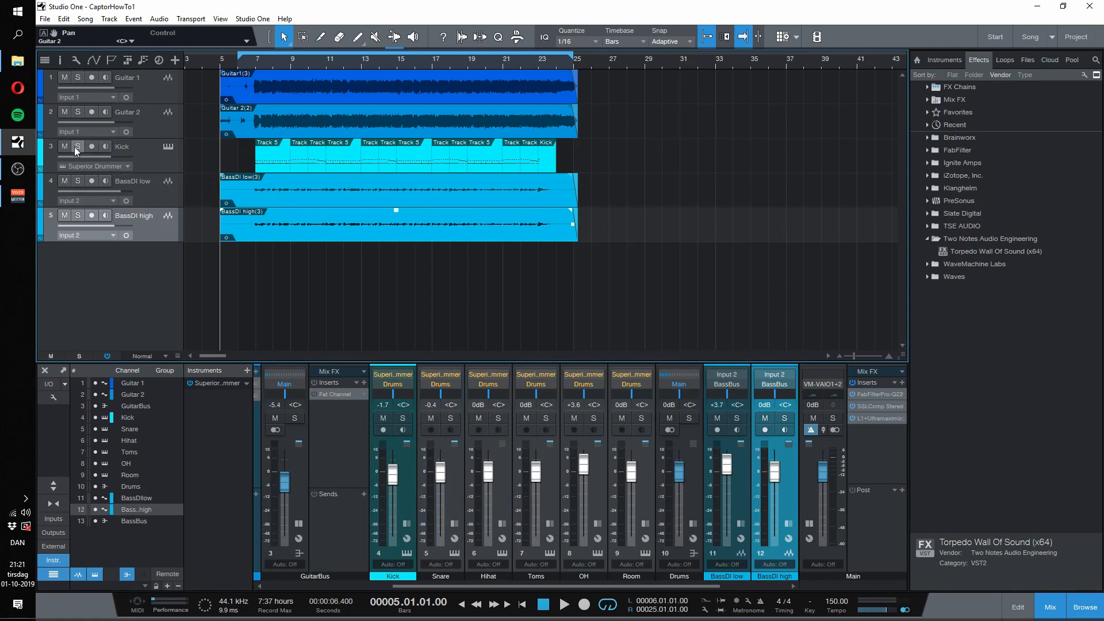
click(77, 77)
key(space)
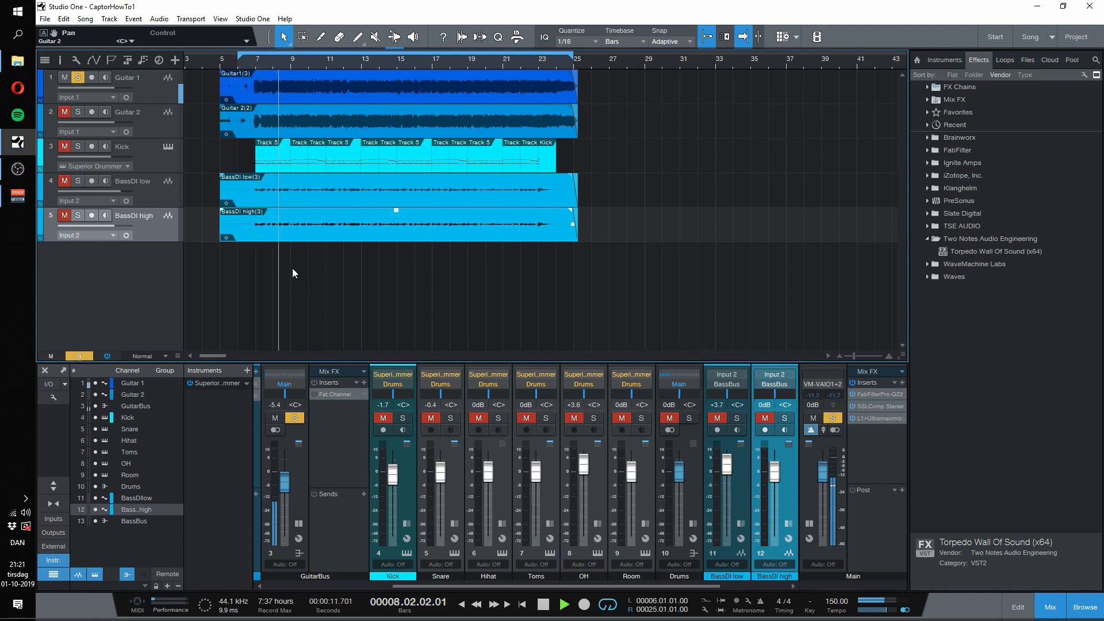
key(space)
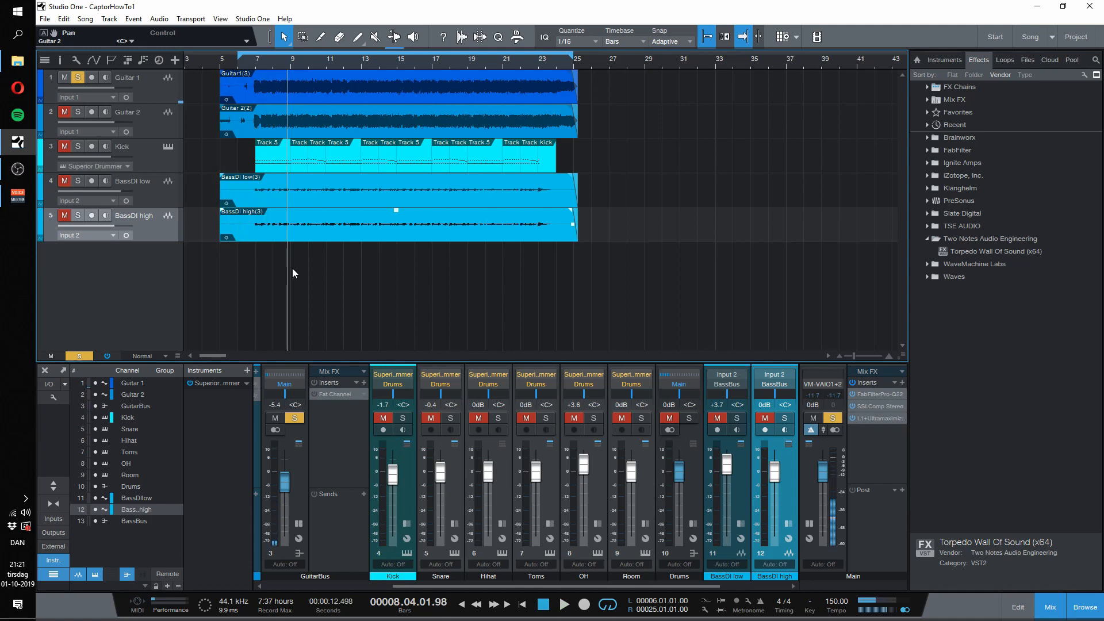
Step: Open the second Torpedo Wall of Sound insert on the Guitar 1 channel
drag(467, 585, 280, 587)
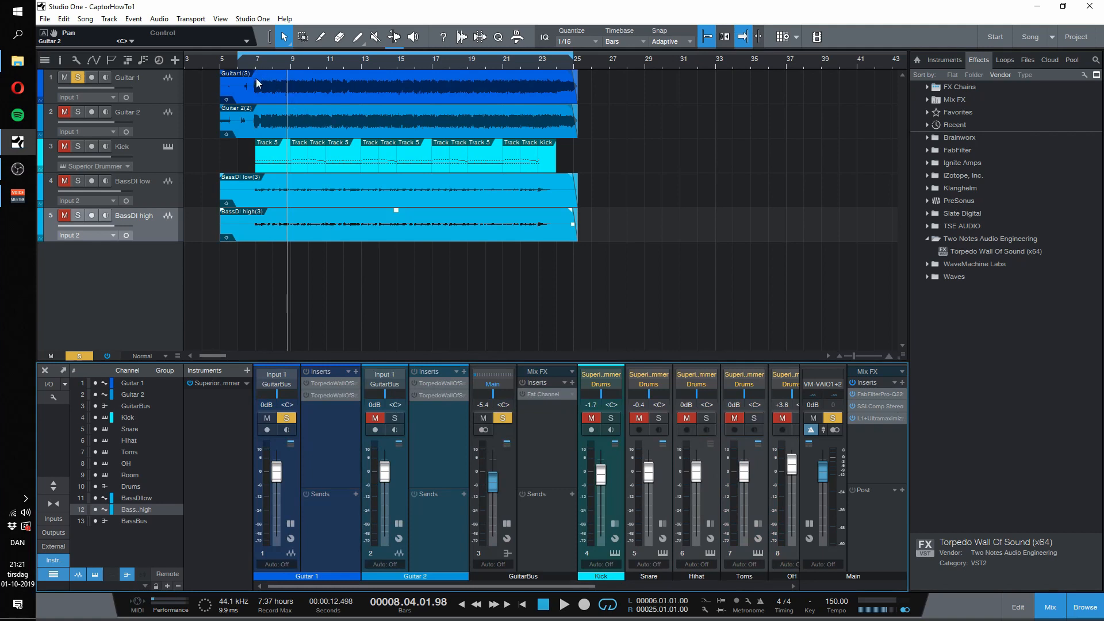
click(309, 397)
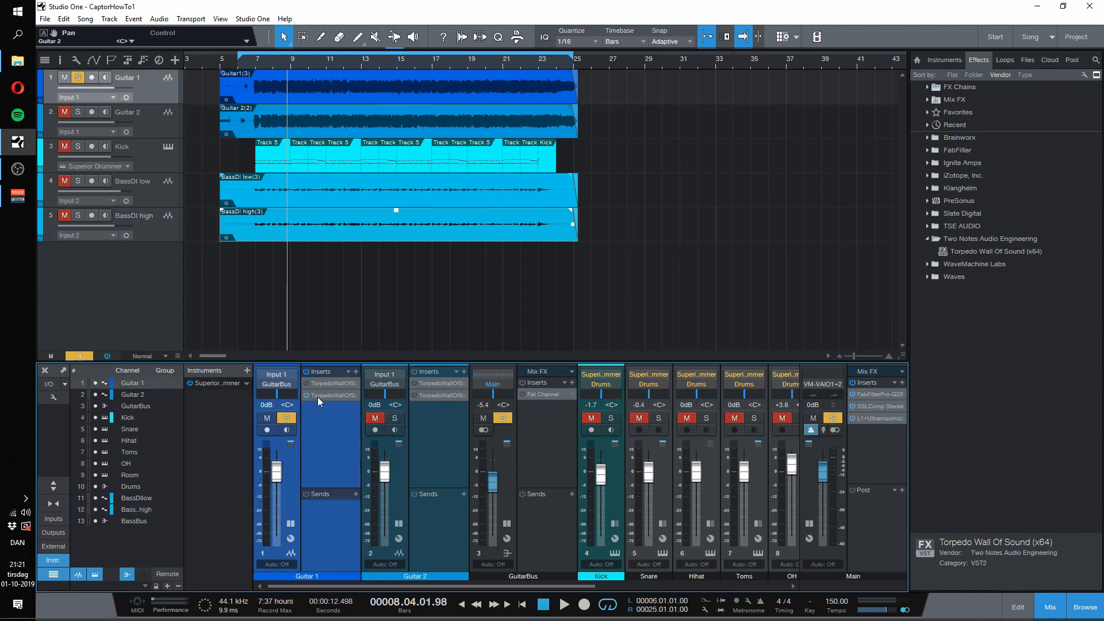
double_click(320, 396)
drag(505, 77, 512, 60)
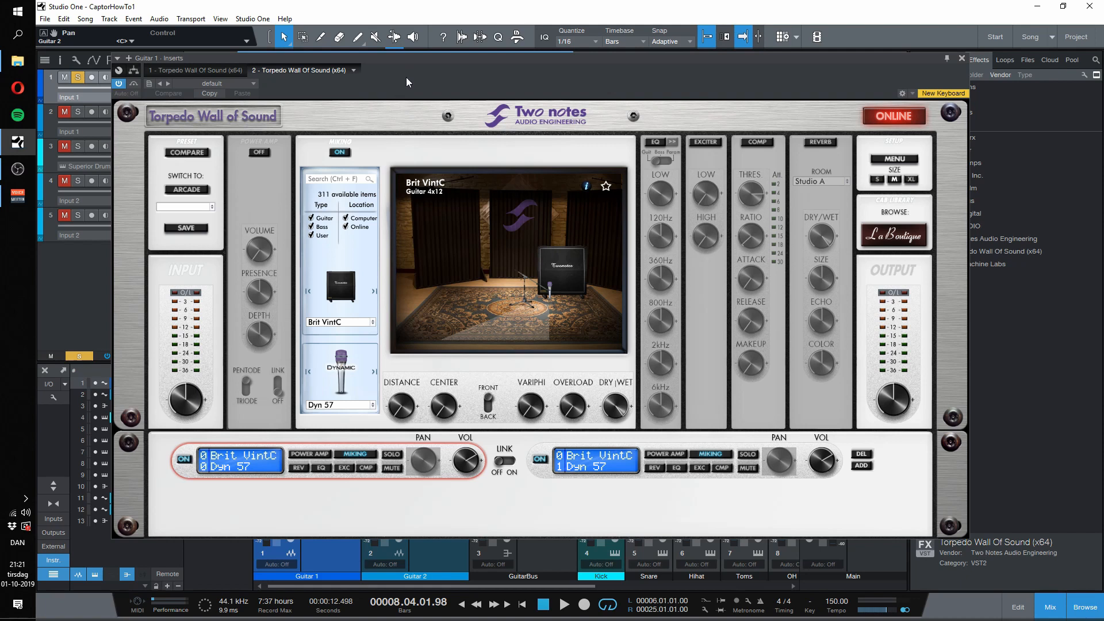
Step: Exclude online cabinets from the plugin's available items and audition the soloed guitar through it
click(346, 227)
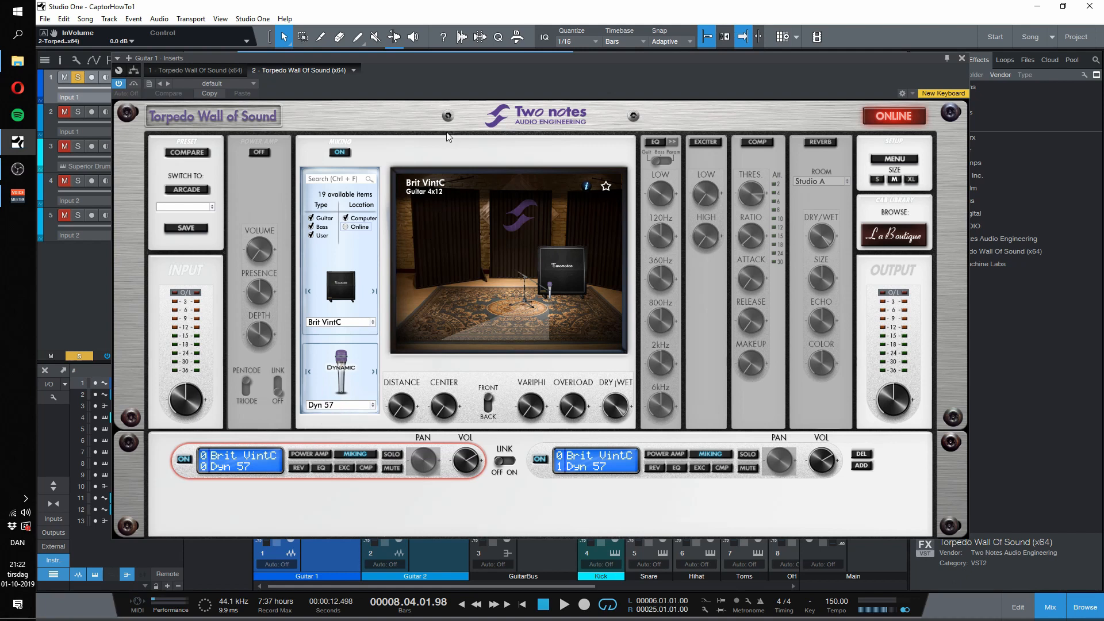
drag(437, 68, 460, 102)
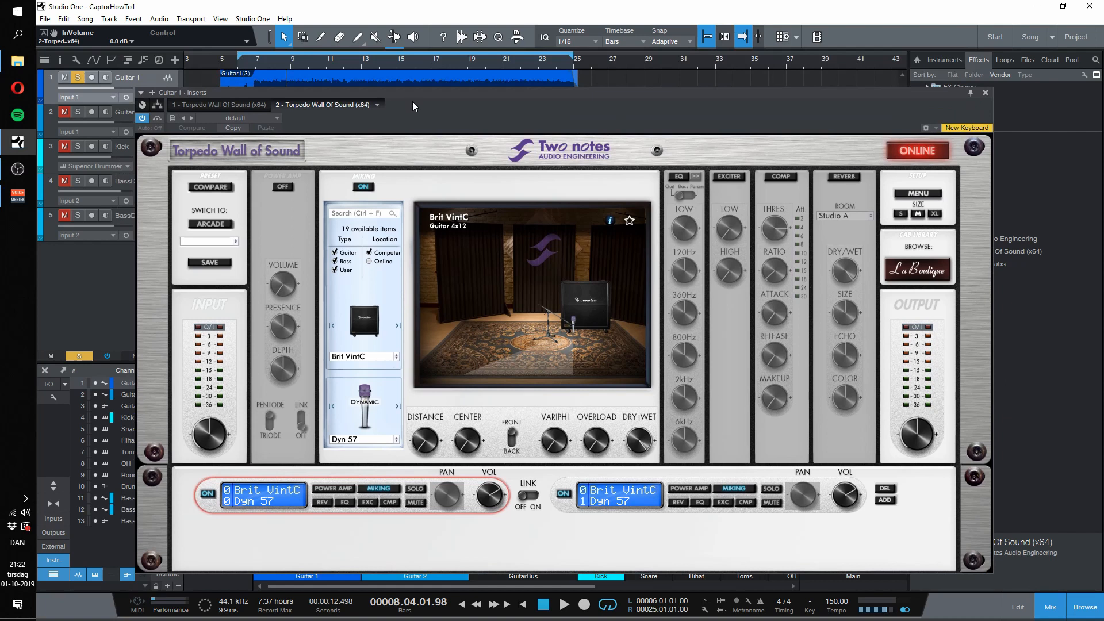
key(space)
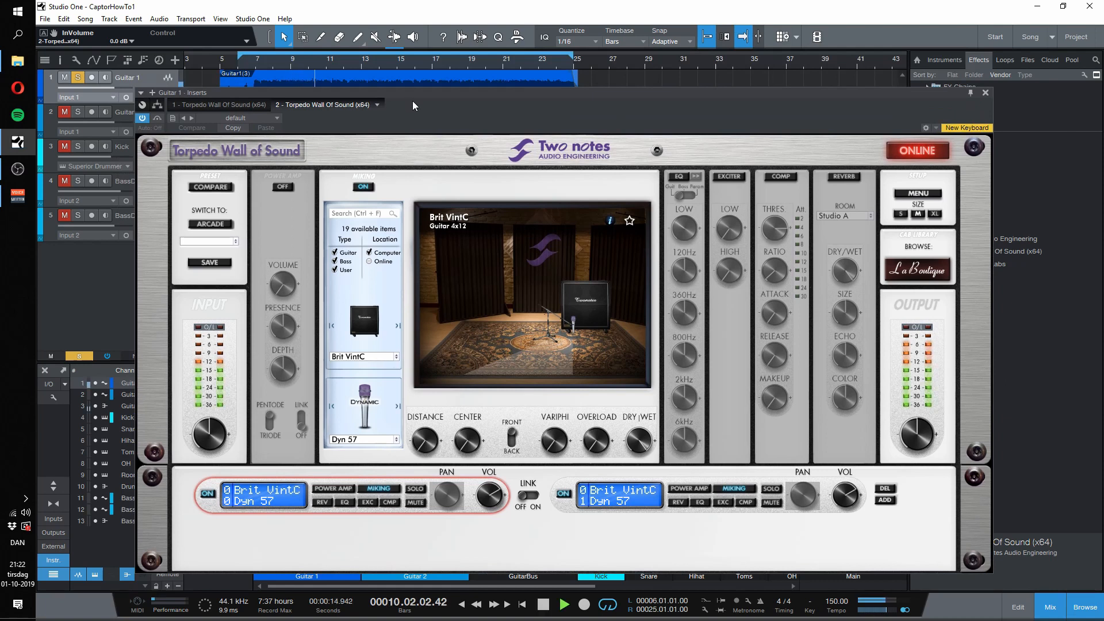
key(space)
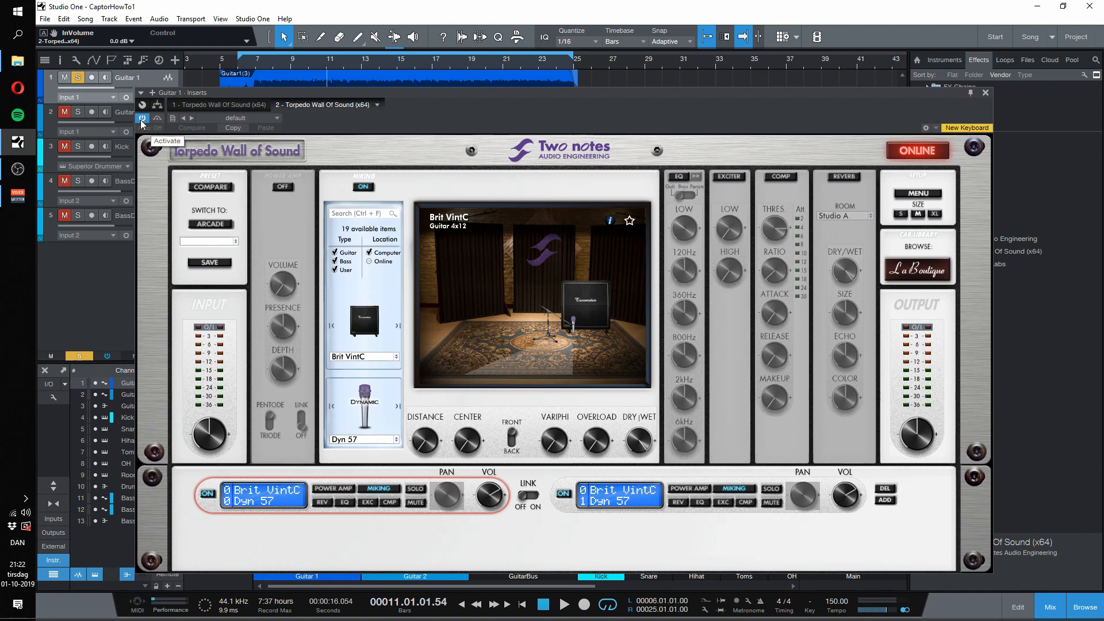
key(space)
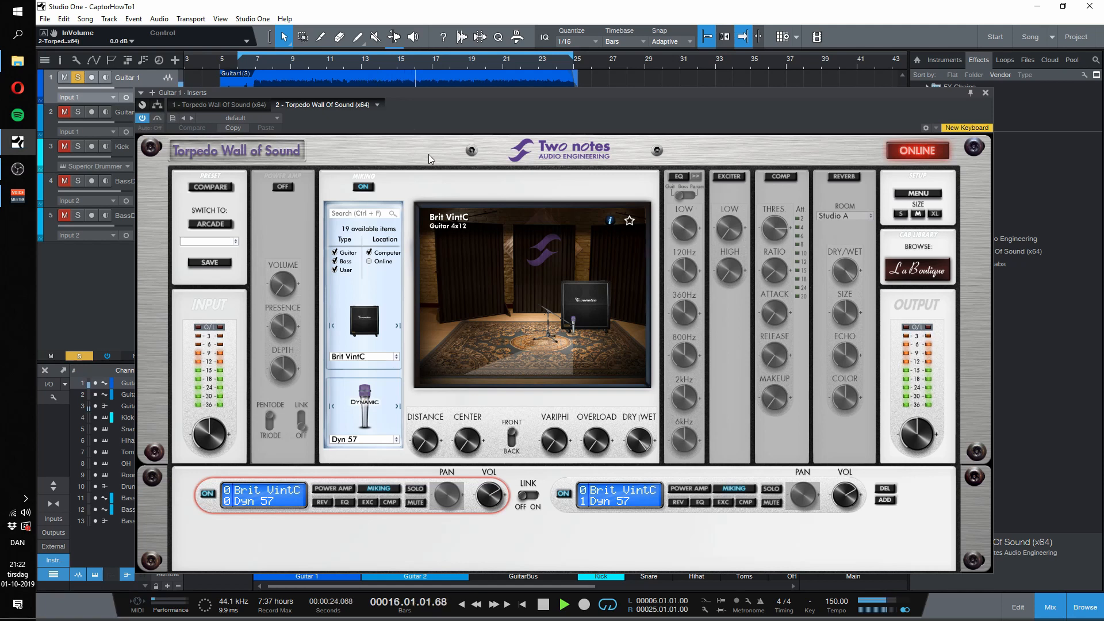
key(space)
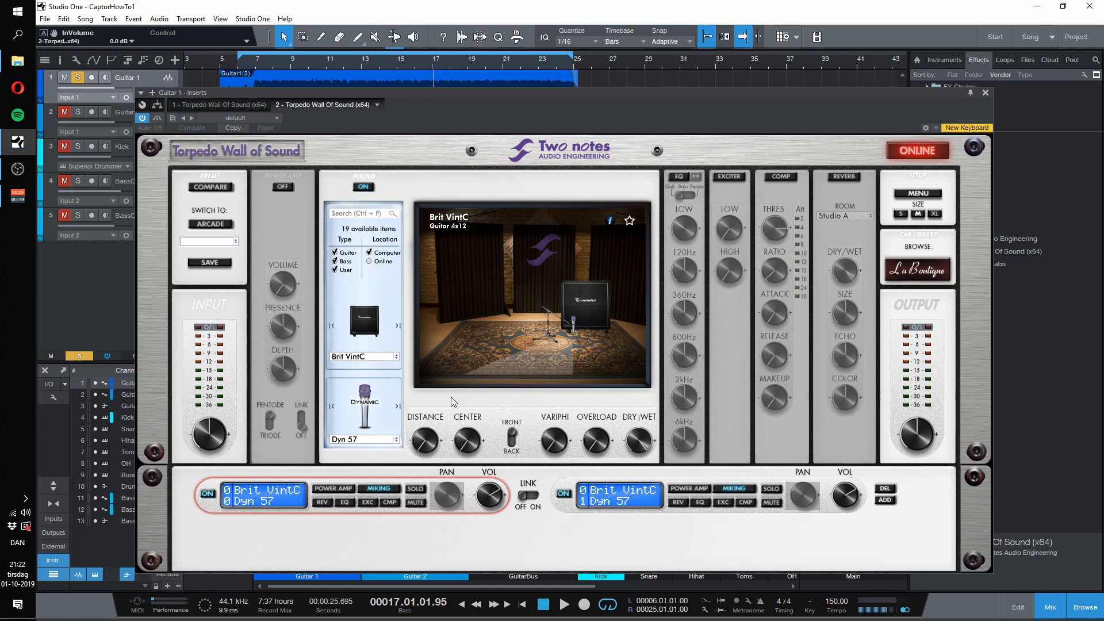
Step: Turn off the plugin's second miking channel and audition the first channel alone from around bar 11
click(565, 495)
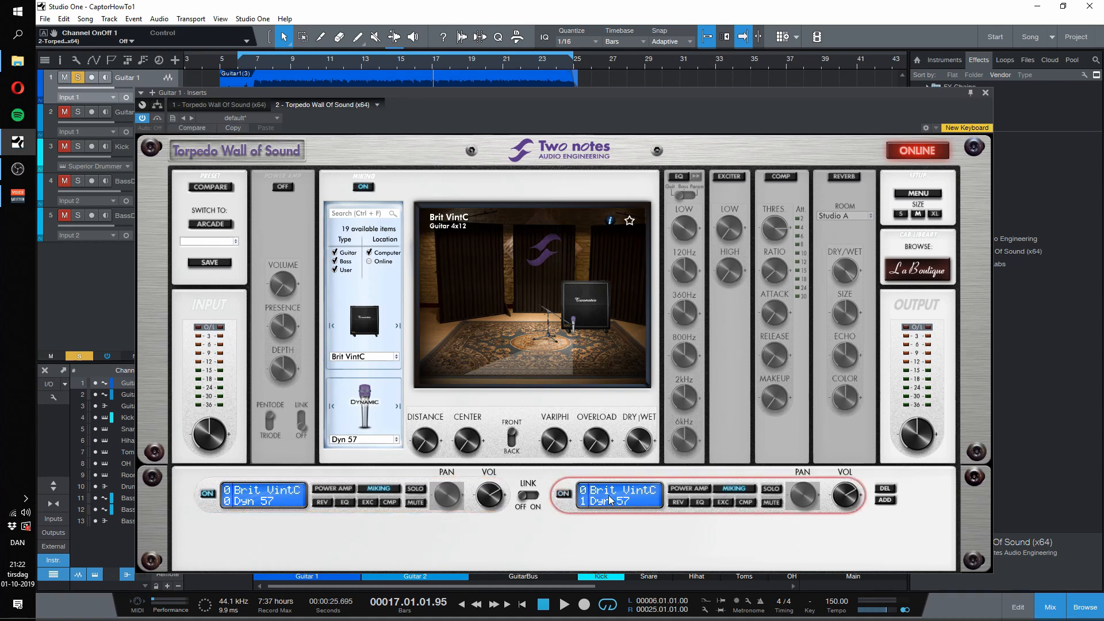
click(234, 498)
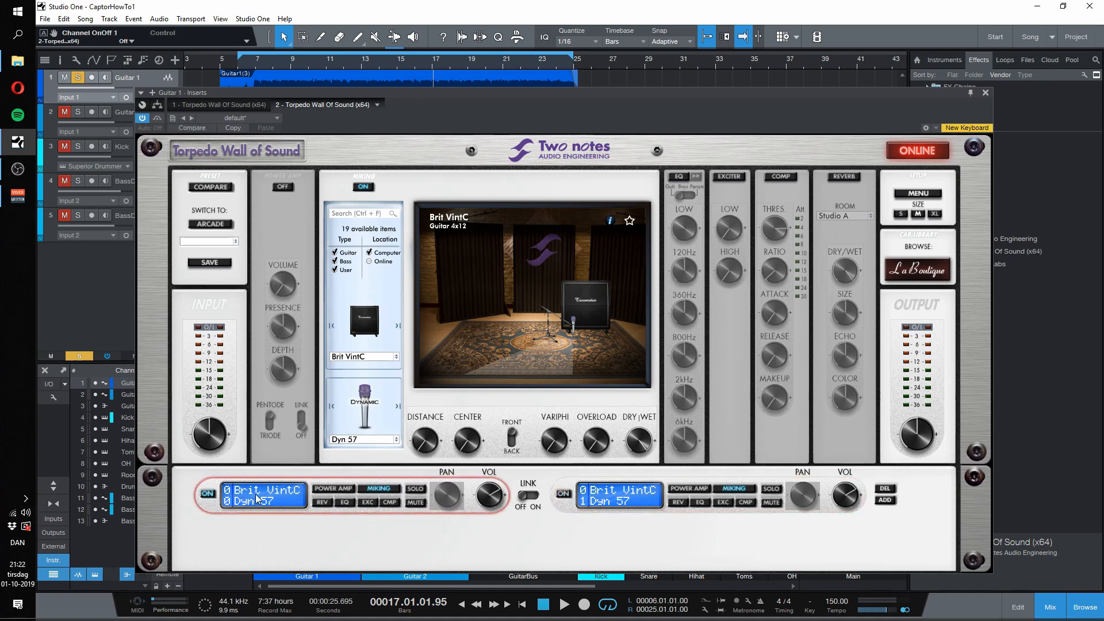
click(331, 68)
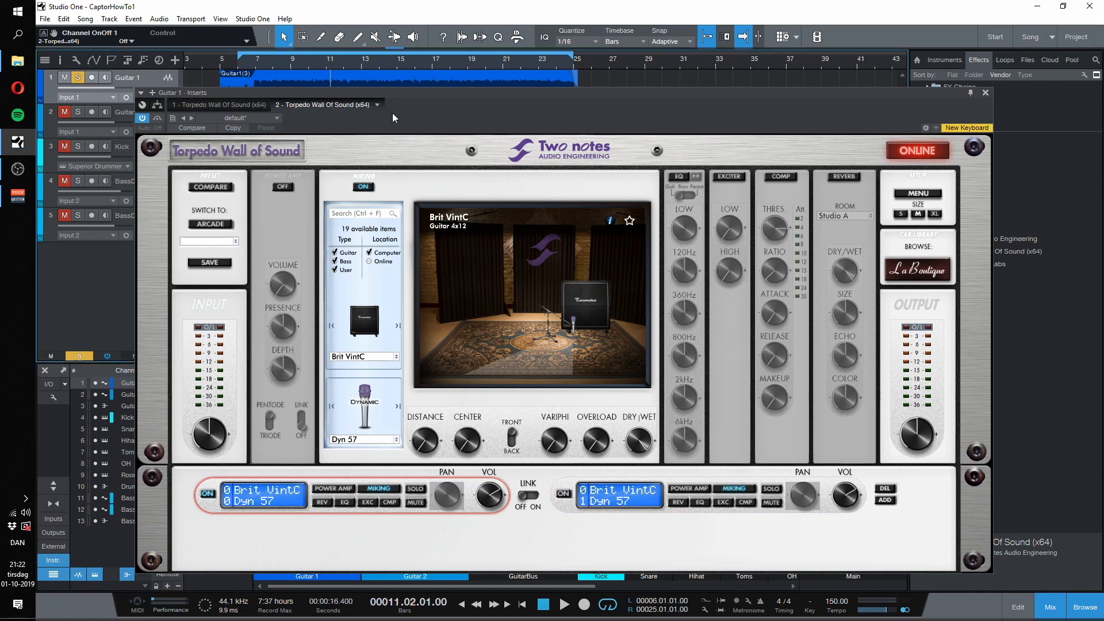
key(space)
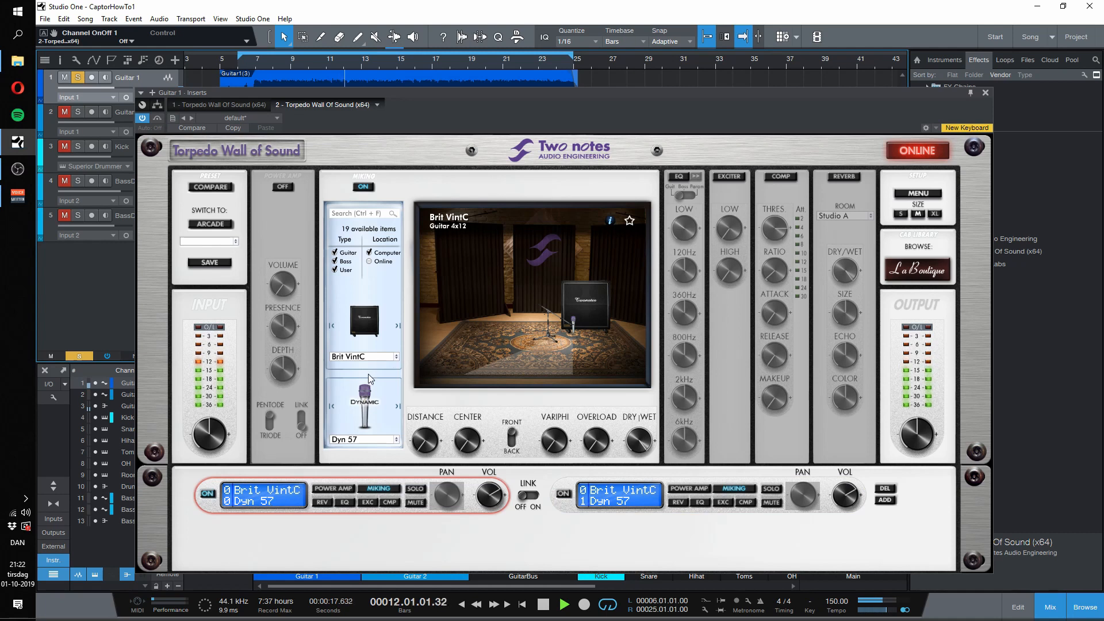
key(space)
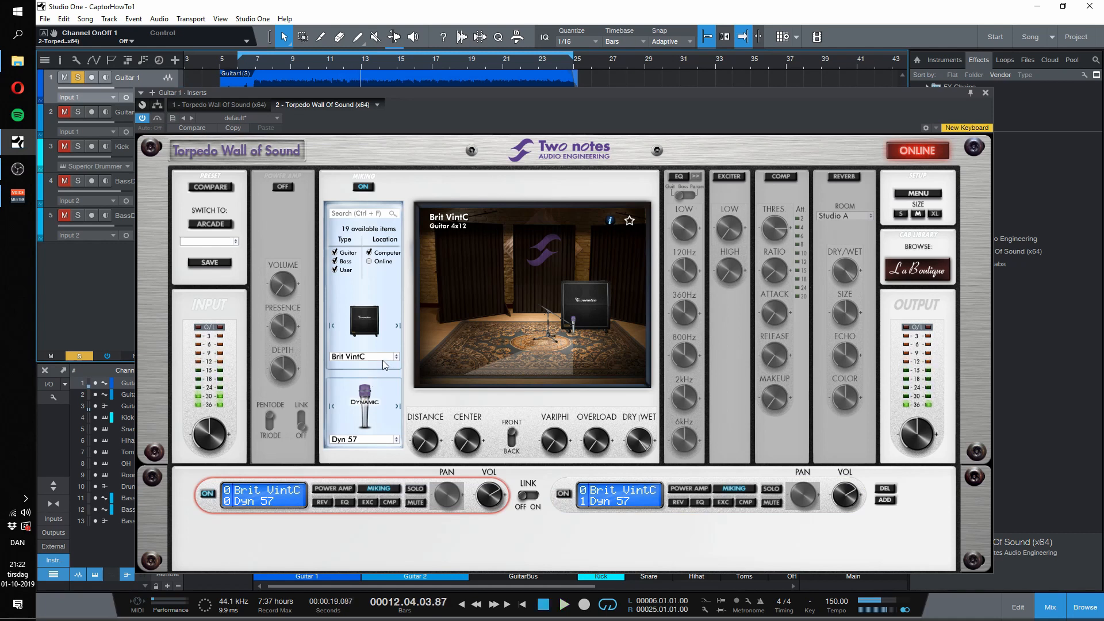
Step: Load the BoGreen 4x12 guitar cabinet with the Dyn 57 microphone in the first miking channel and audition it
click(383, 362)
mouse_move(396, 370)
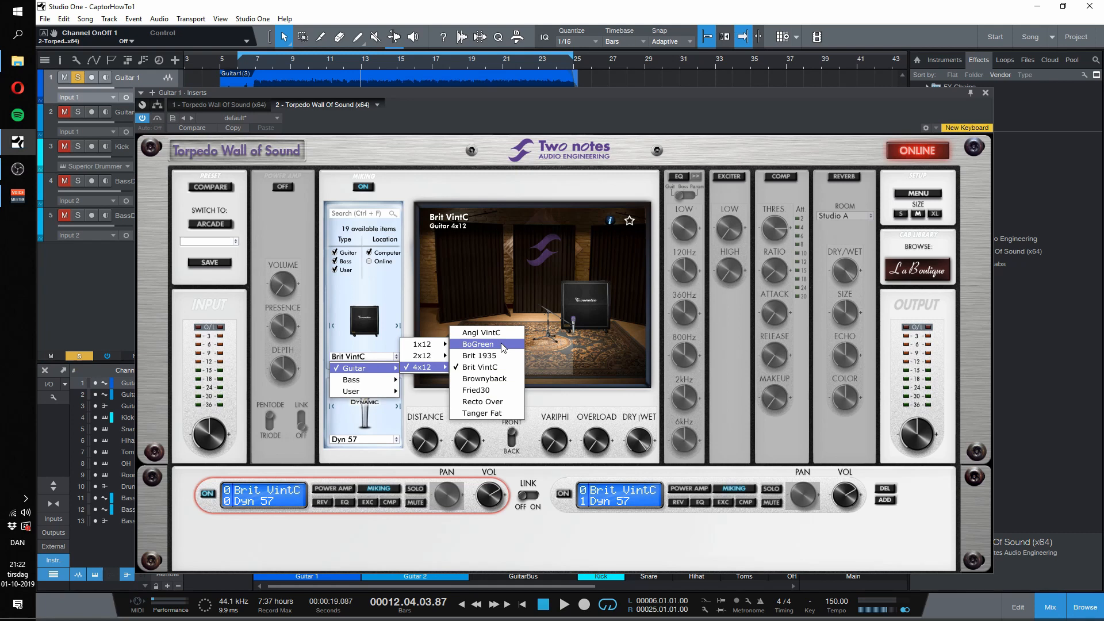
click(503, 345)
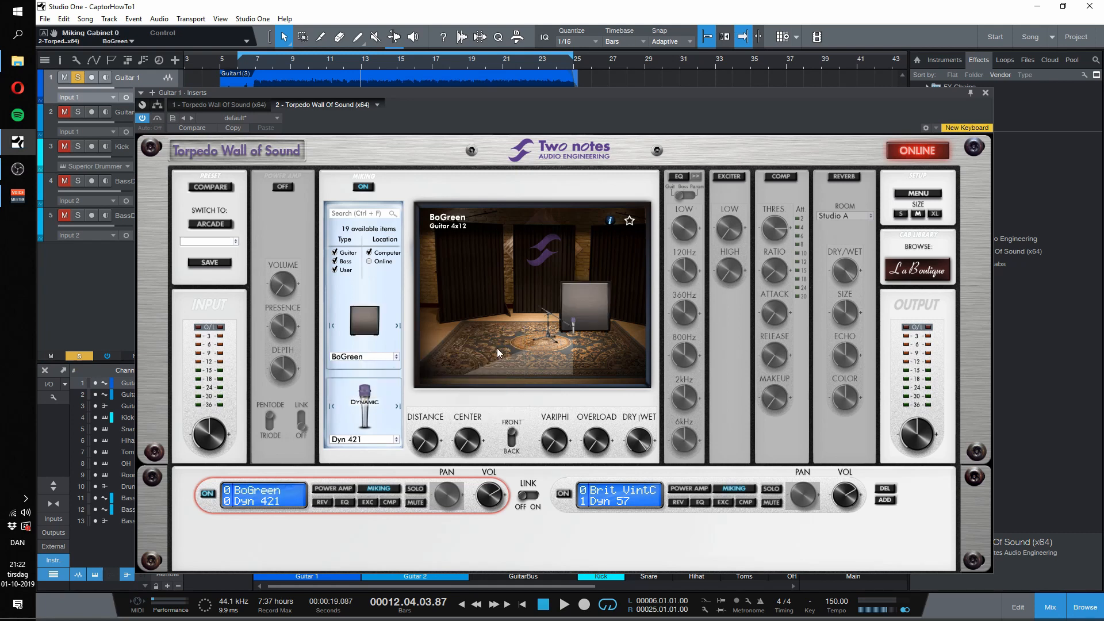
click(377, 442)
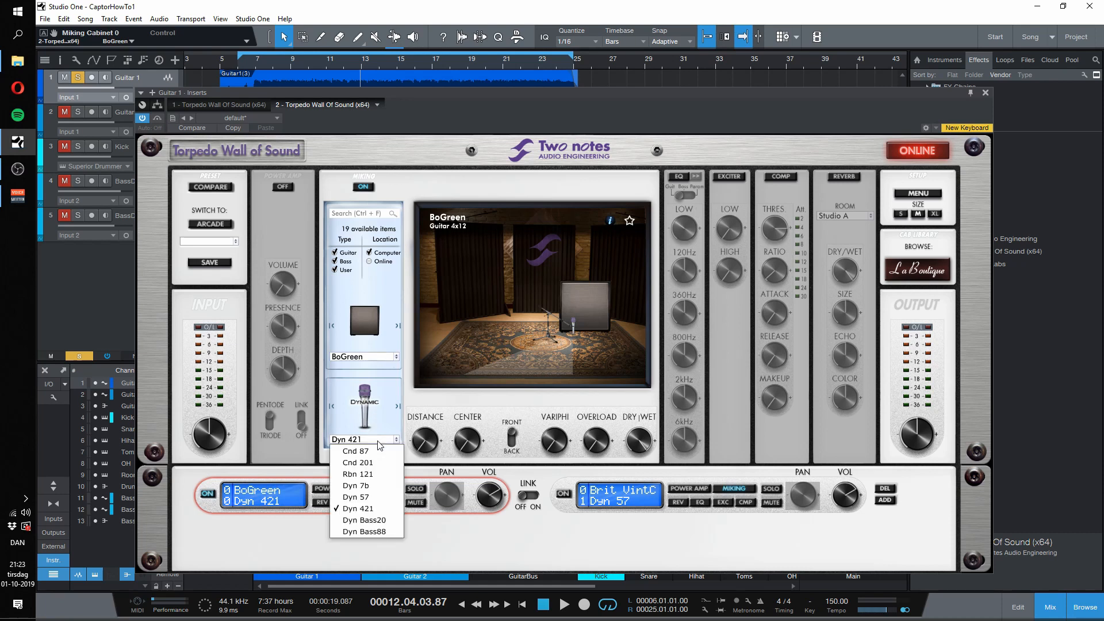
click(374, 498)
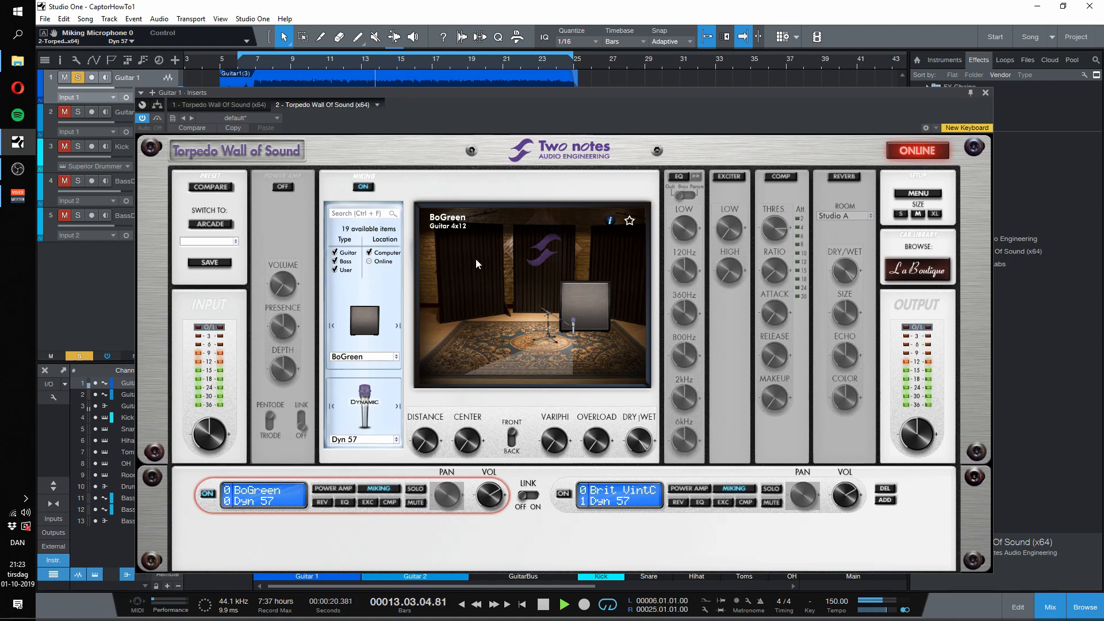
key(space)
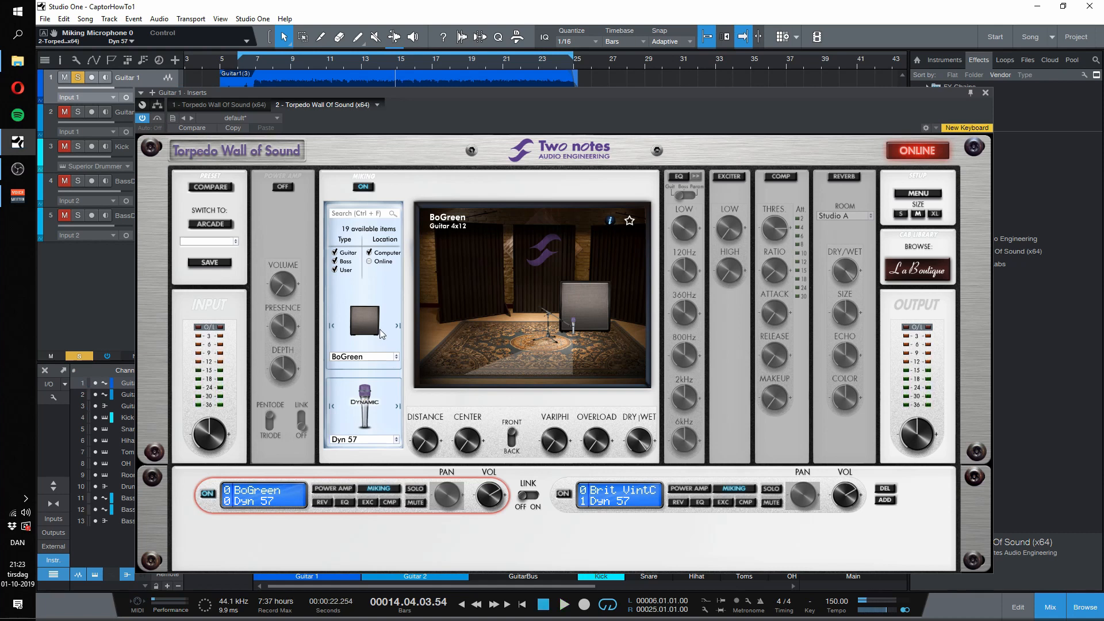
key(space)
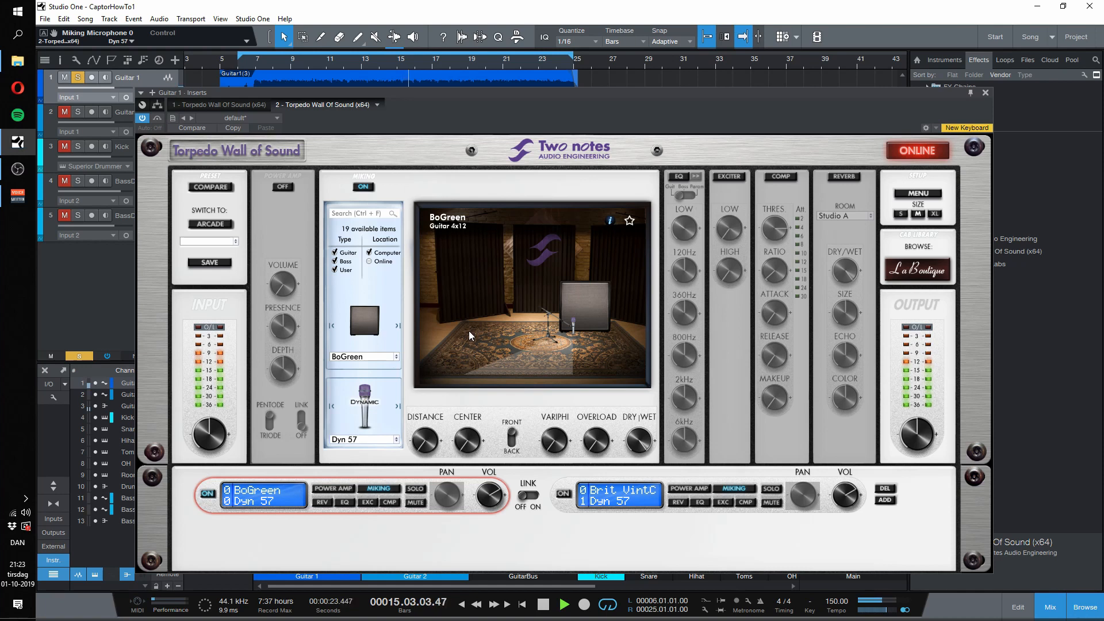
mouse_move(477, 442)
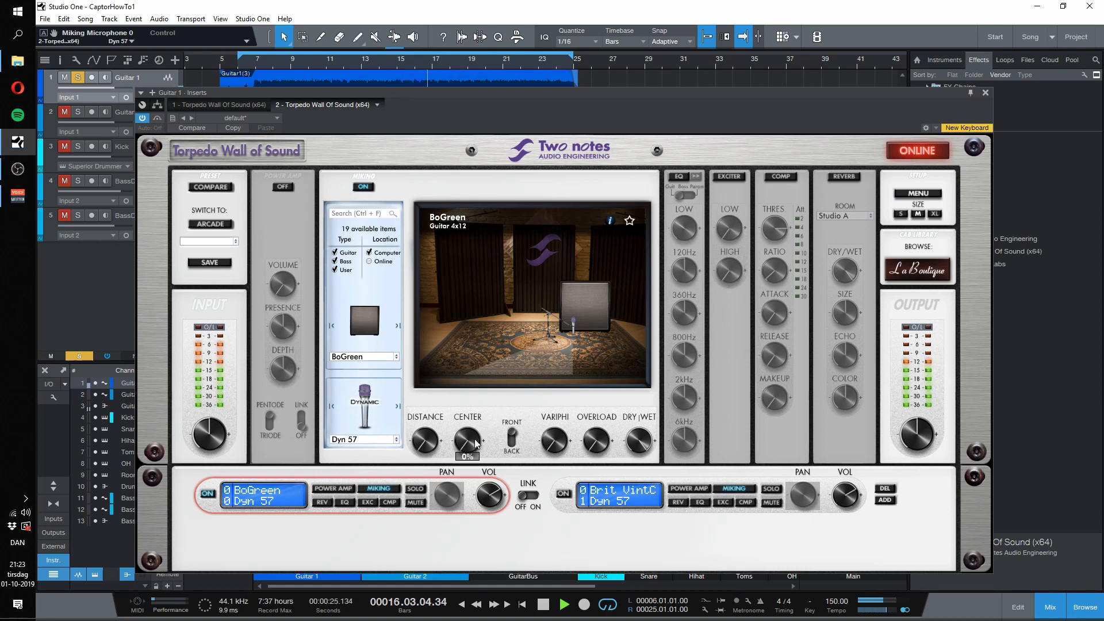
key(space)
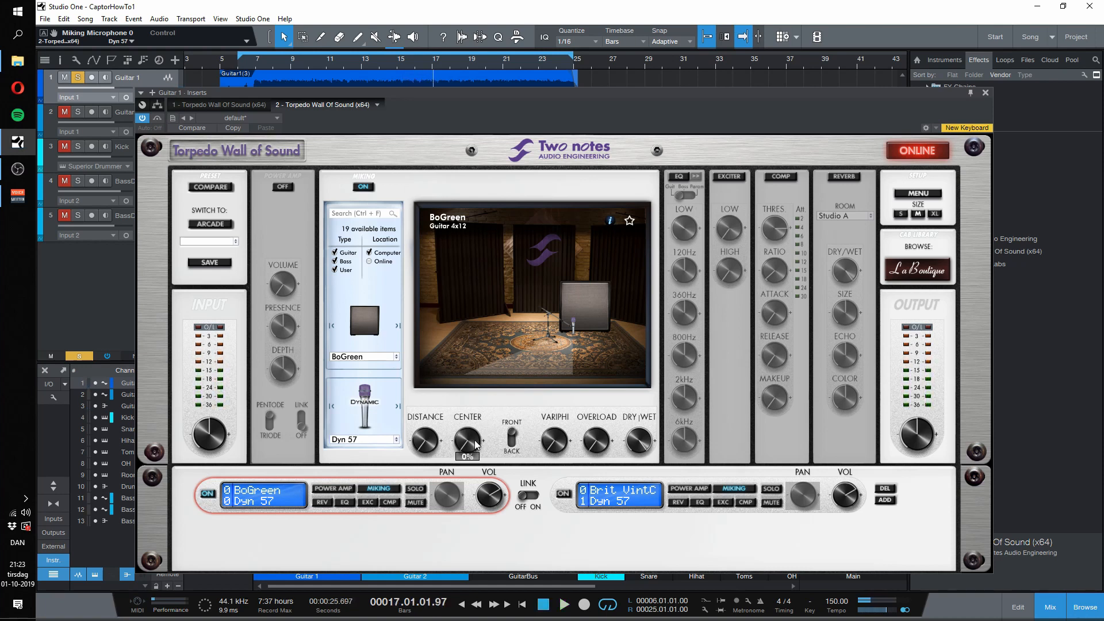
Step: Sweep the microphone distance on the BoGreen cabinet during playback, ending at 0%
mouse_move(423, 441)
key(space)
drag(427, 444, 376, 575)
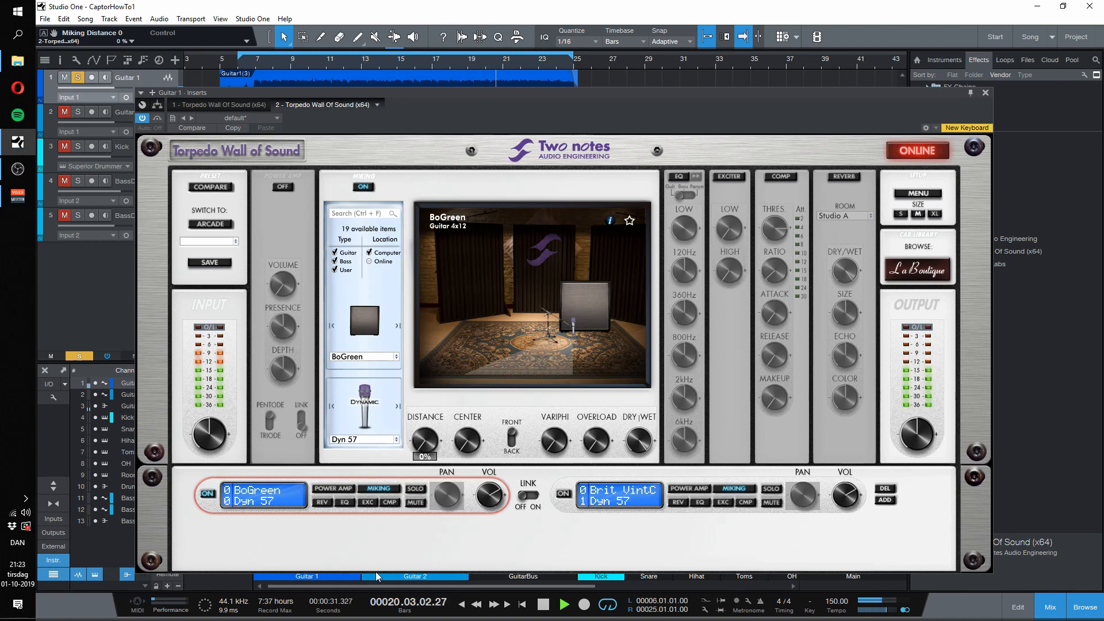
key(space)
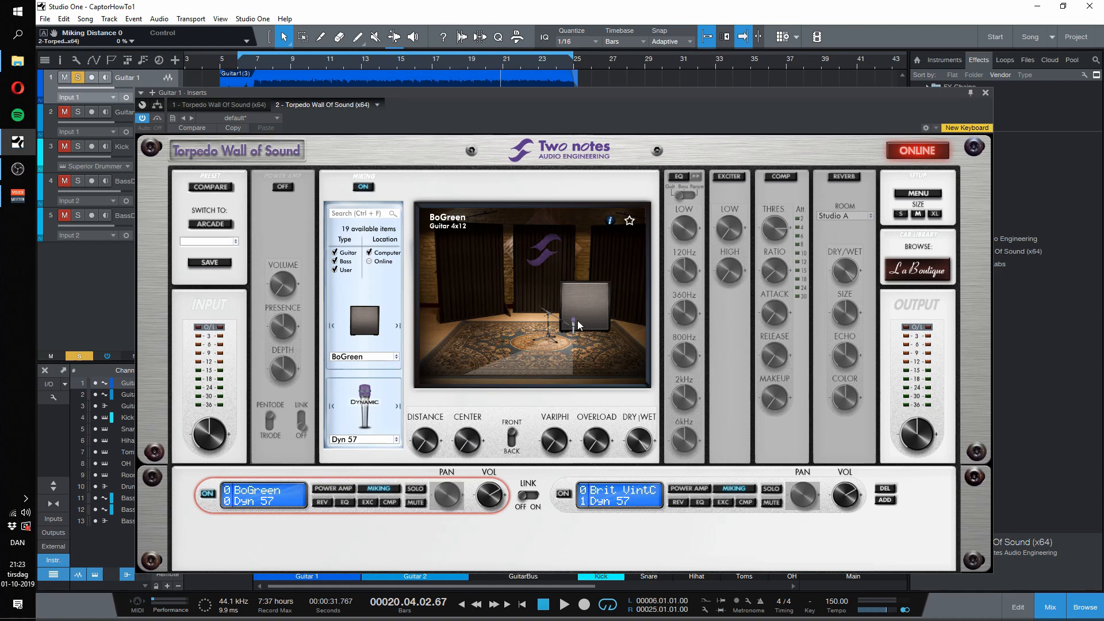
Step: Play from around bar 11 while sweeping the BoGreen microphone's center position, ending at 0%
mouse_move(470, 443)
click(337, 68)
mouse_move(471, 446)
key(space)
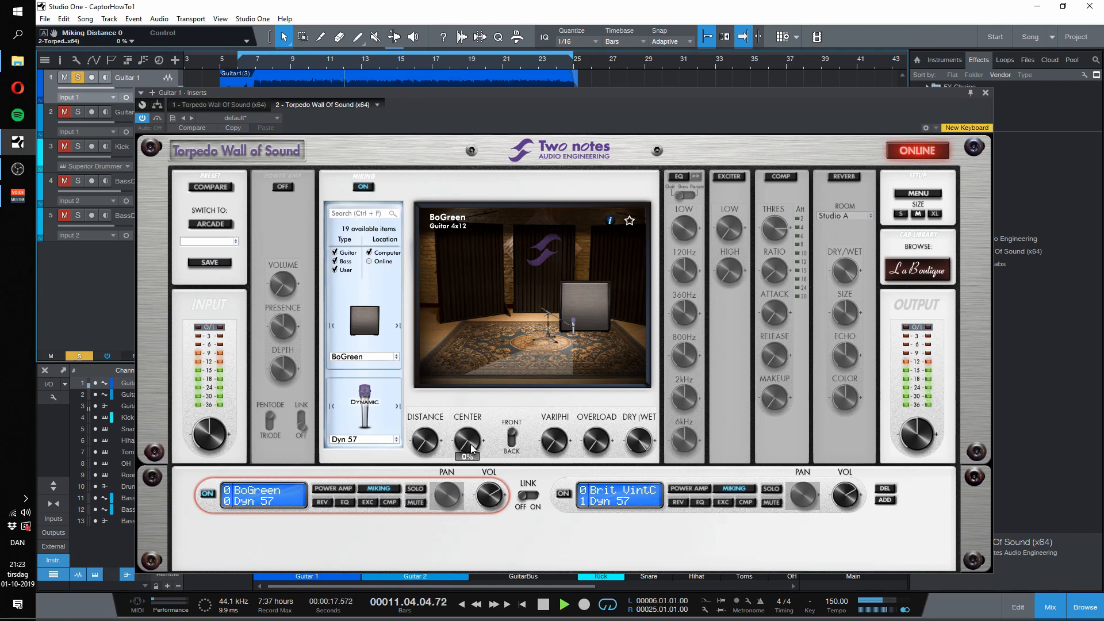
mouse_move(470, 447)
mouse_down()
mouse_move(486, 284)
mouse_move(475, 456)
mouse_up()
key(space)
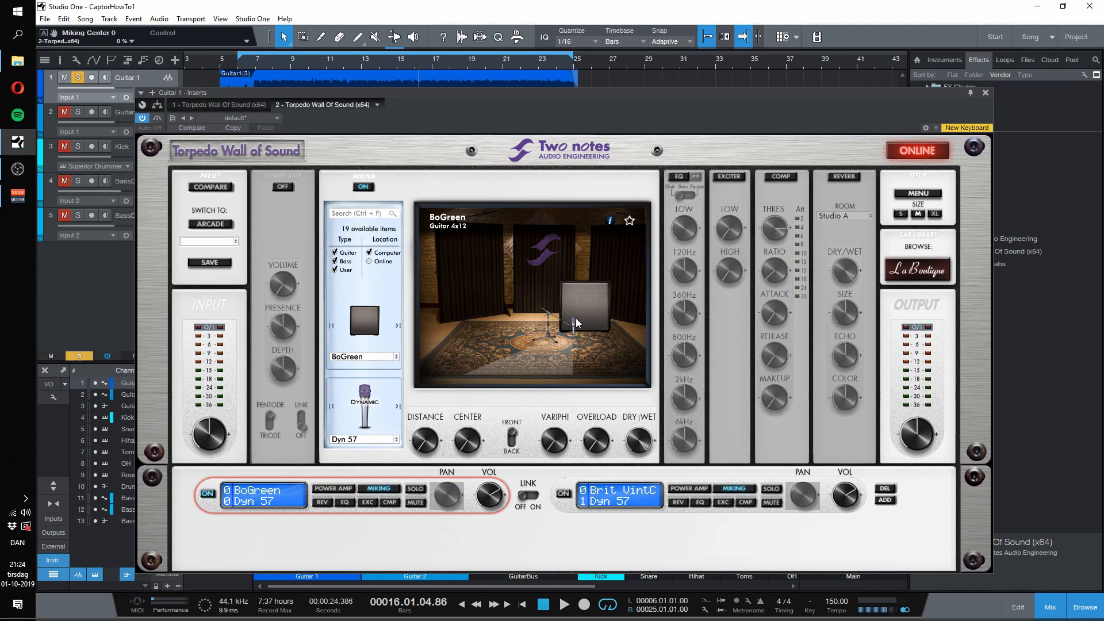
Step: Set the BoGreen microphone's center position to 9% while playing from bar 10, and audition the result
mouse_move(476, 433)
mouse_move(467, 441)
mouse_down()
mouse_move(497, 295)
mouse_move(469, 442)
mouse_up()
click(313, 67)
key(space)
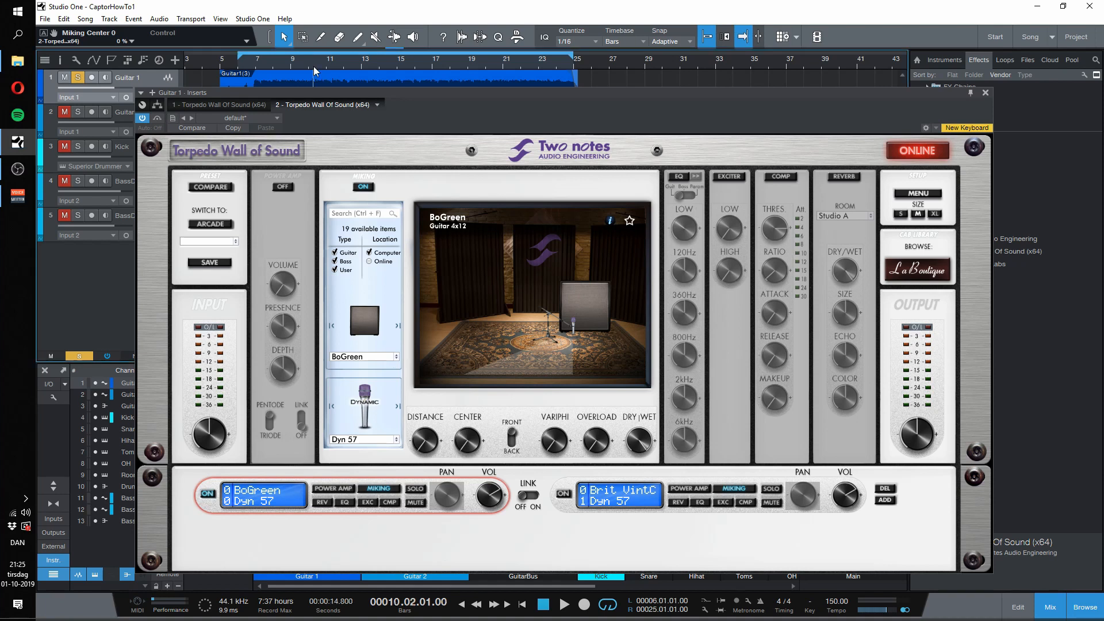
mouse_move(471, 441)
mouse_down()
mouse_move(470, 418)
mouse_move(470, 431)
mouse_up()
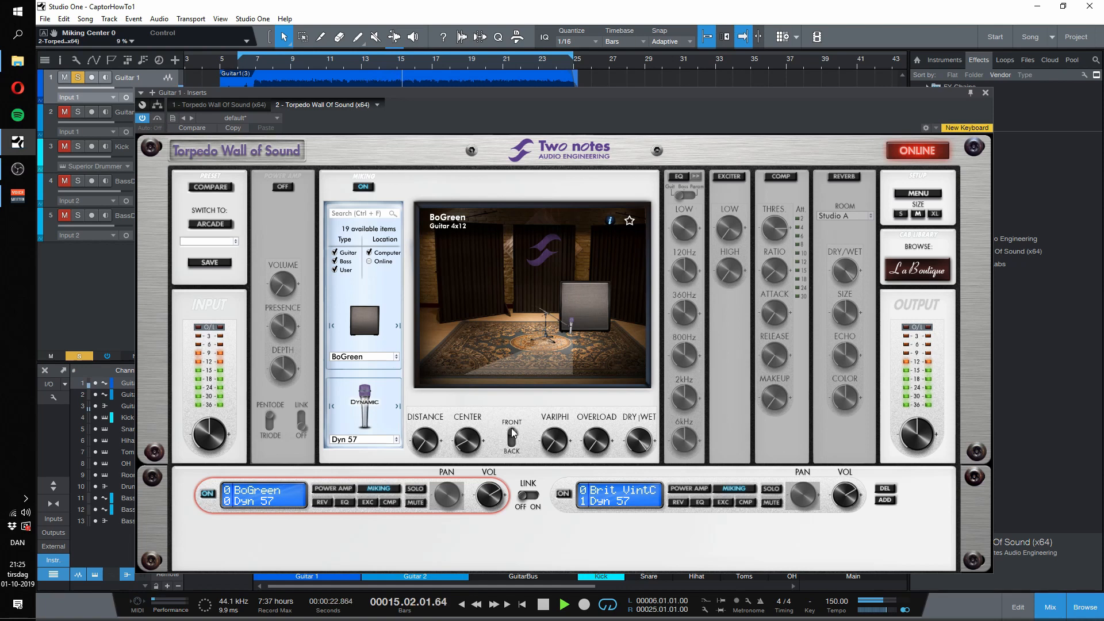
mouse_move(468, 443)
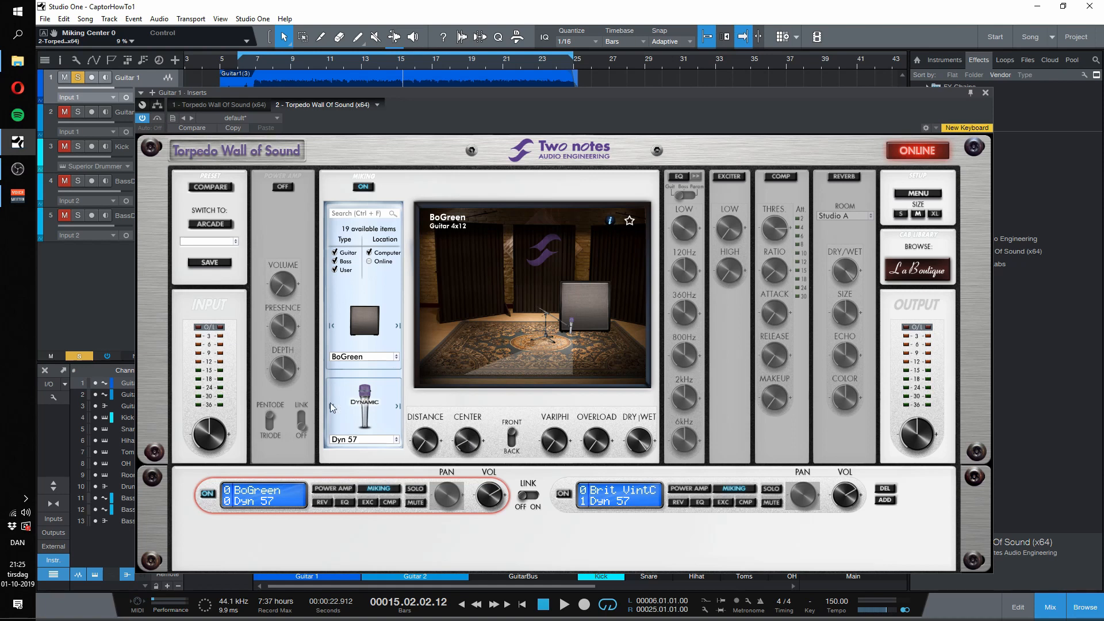
key(space)
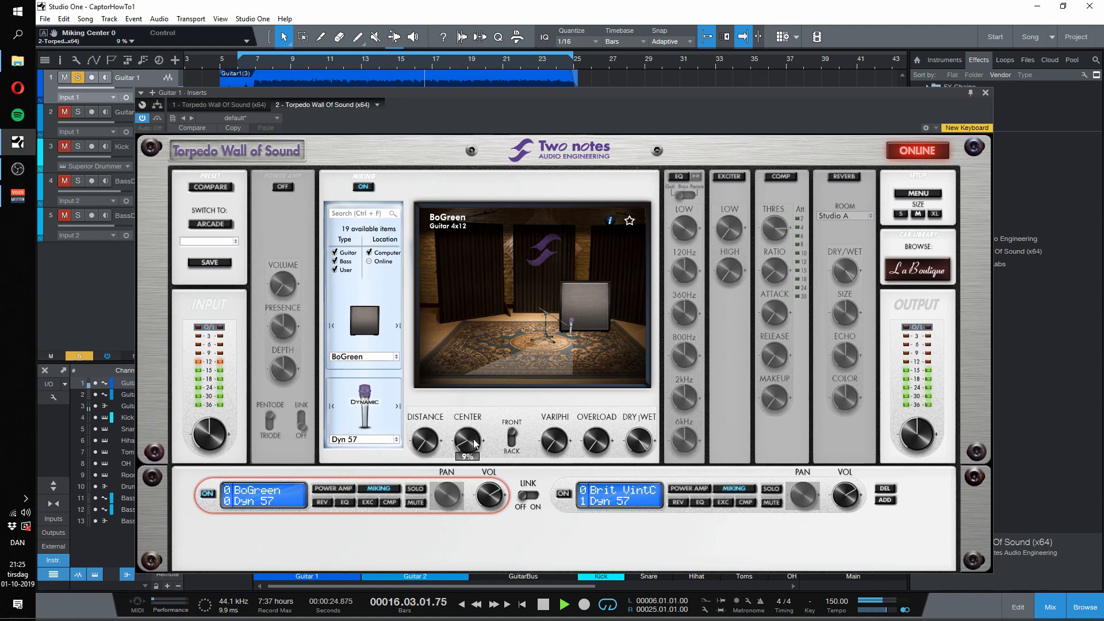
key(space)
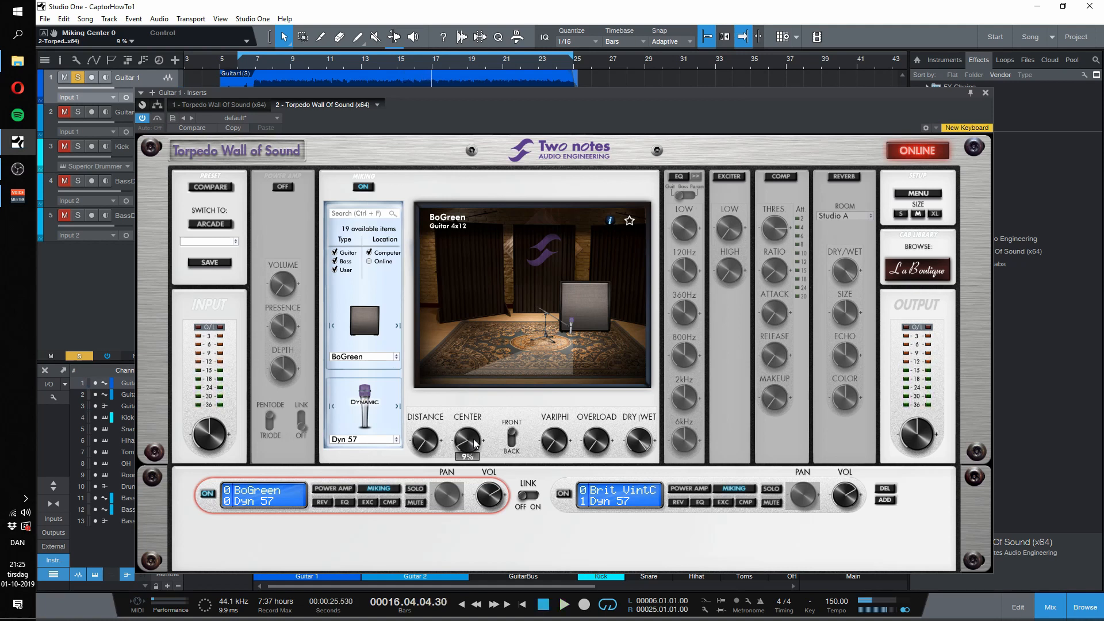
Step: Switch off the first miking channel and load the BoGreen 4x12 guitar cabinet in the second channel
click(624, 502)
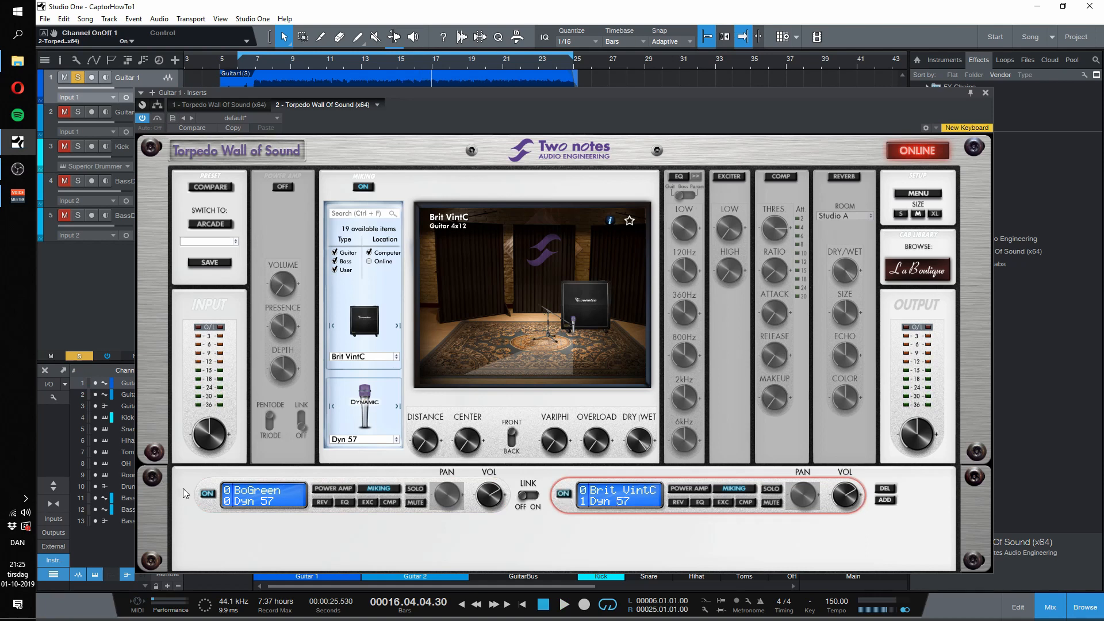
click(210, 495)
click(578, 478)
click(374, 360)
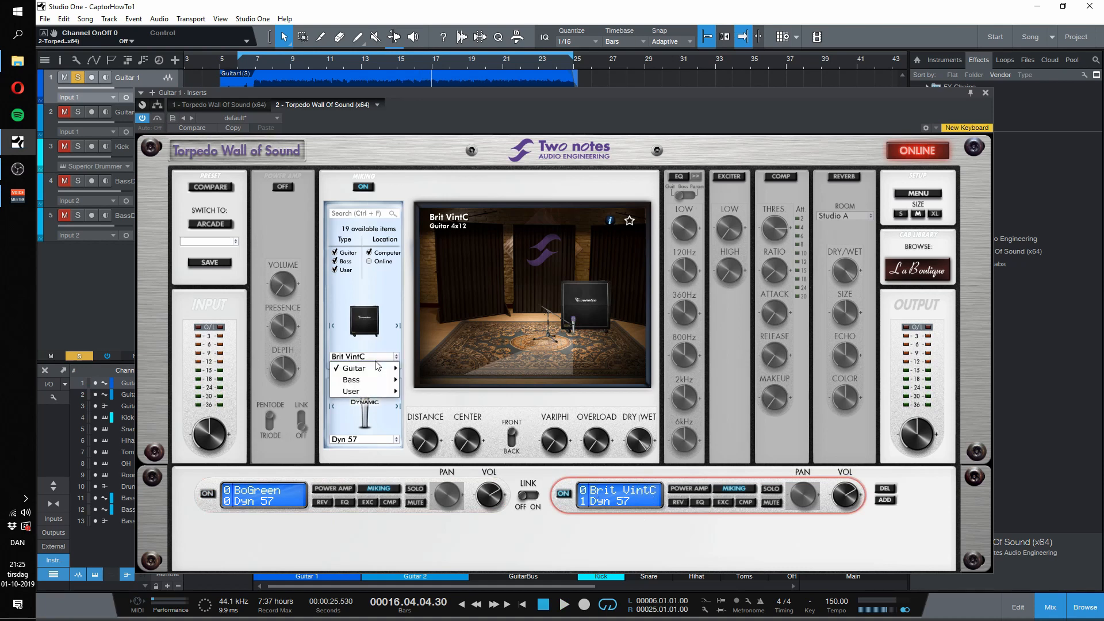
mouse_move(385, 368)
mouse_move(427, 370)
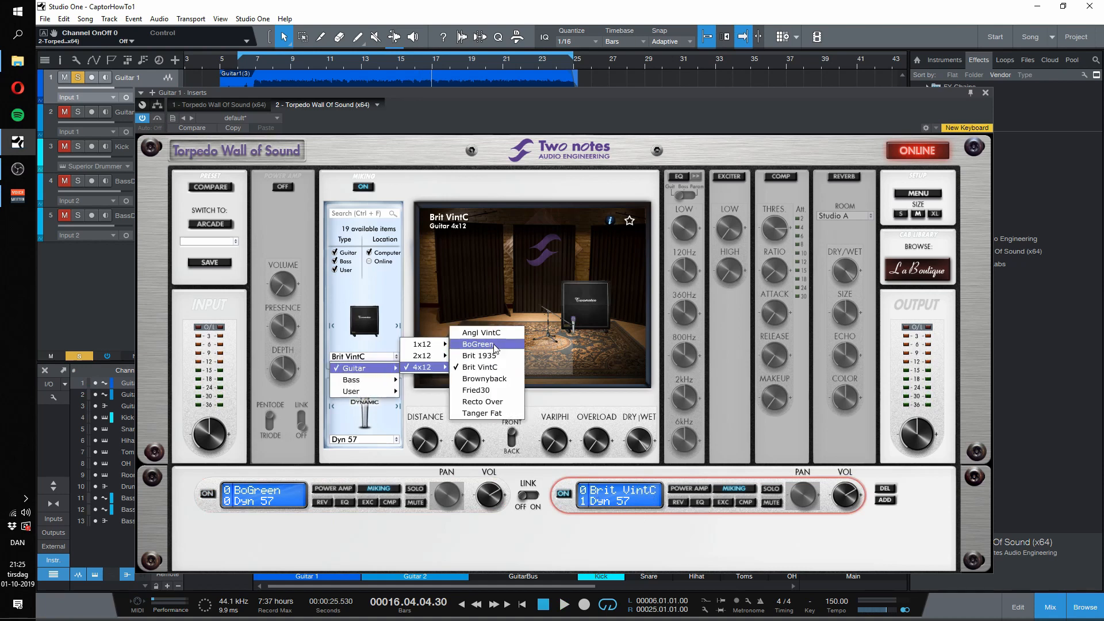
click(478, 344)
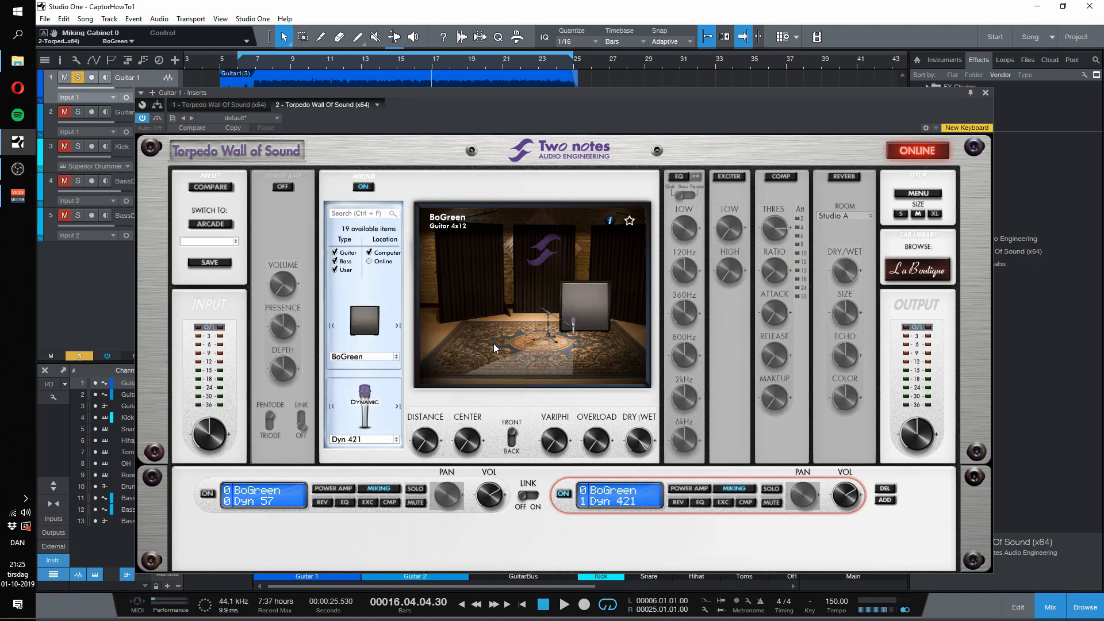
Step: Choose the Rbn 121 microphone for the second channel's BoGreen cabinet and audition it
click(379, 440)
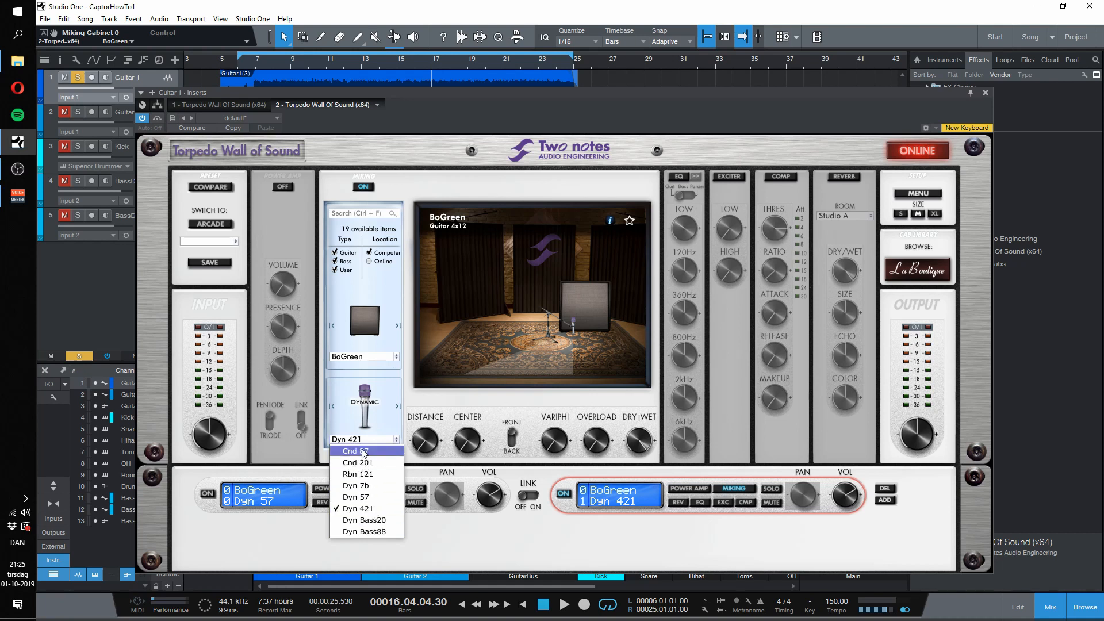
click(370, 476)
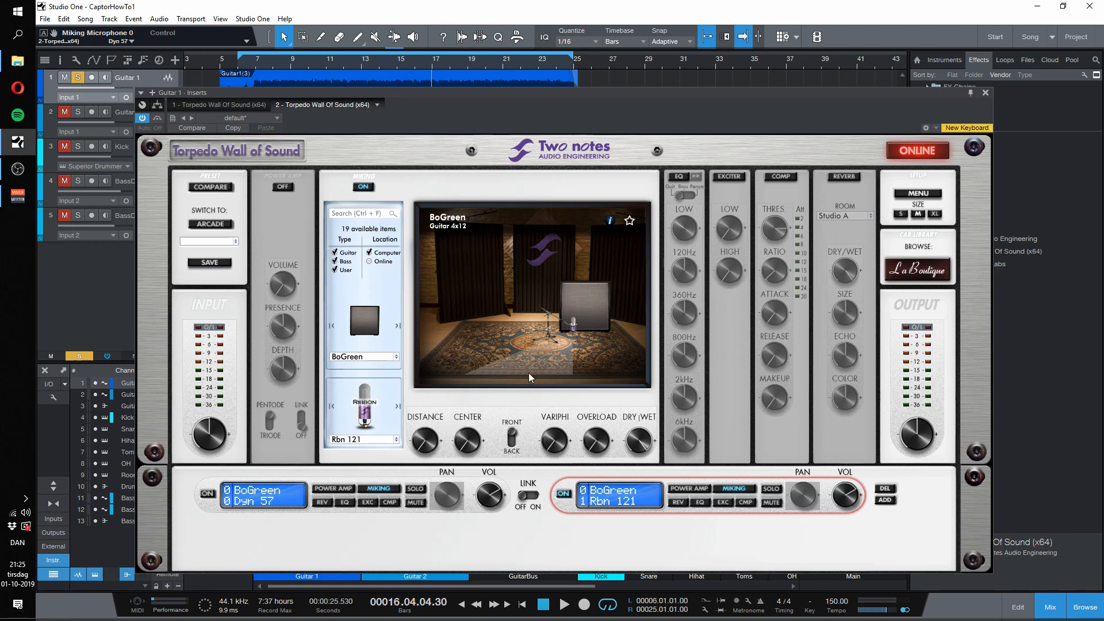
key(space)
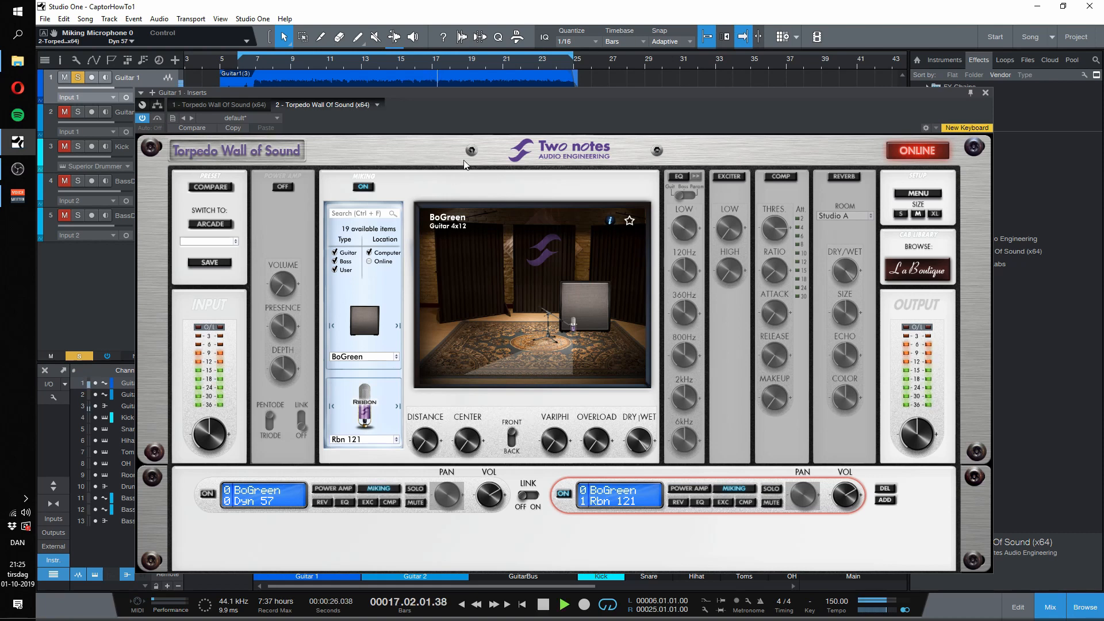
key(space)
Step: Compare the Dyn 57 and Rbn 121 channels by alternately enabling one and disabling the other during playback
click(565, 495)
click(208, 494)
key(space)
click(209, 495)
click(569, 494)
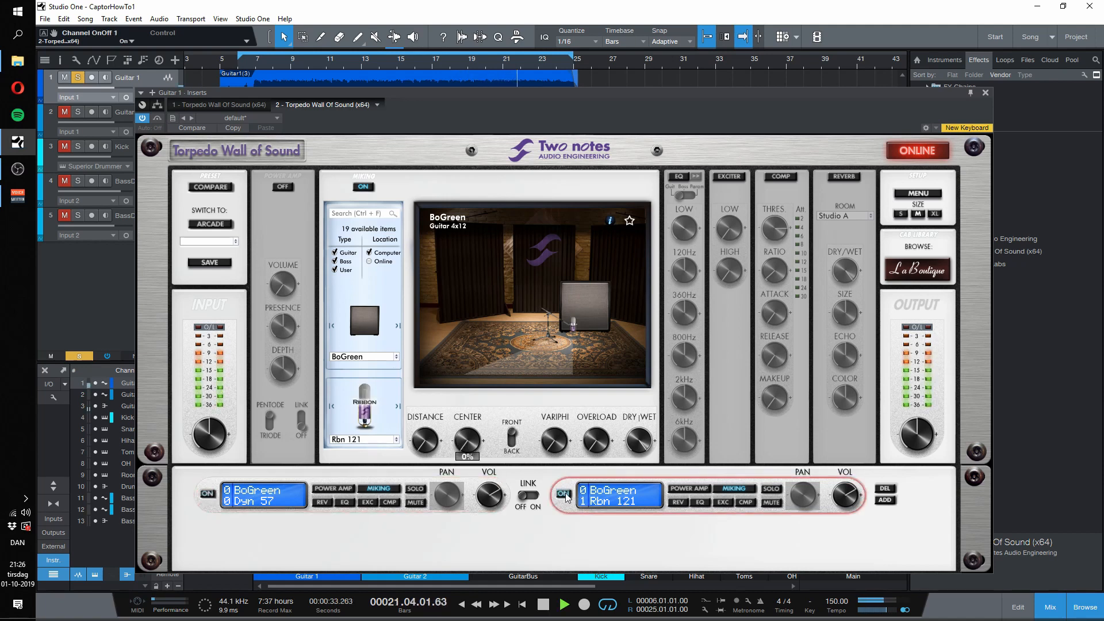
key(space)
Step: Move the Rbn 121 microphone away from the speaker's center while playing from around bar 8
click(283, 64)
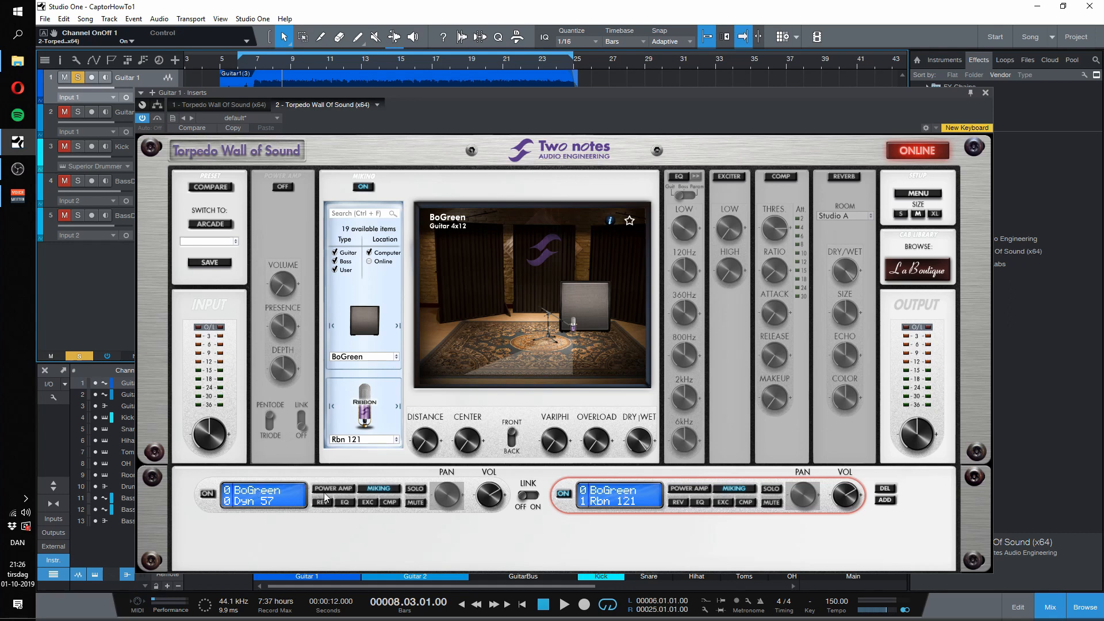
mouse_move(473, 435)
key(space)
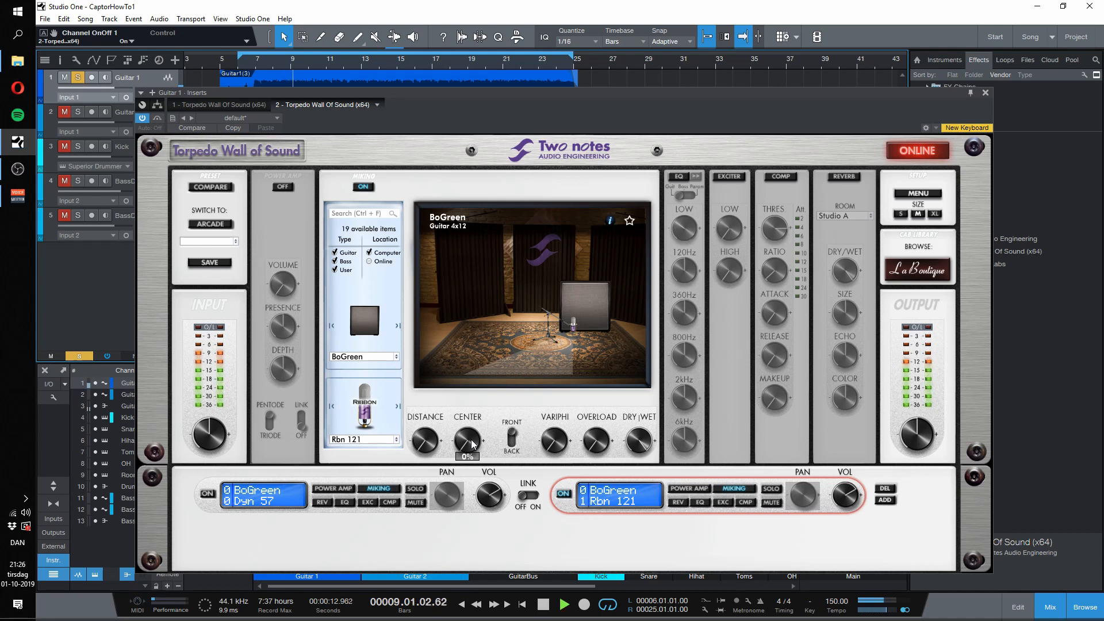
drag(472, 443, 471, 418)
key(space)
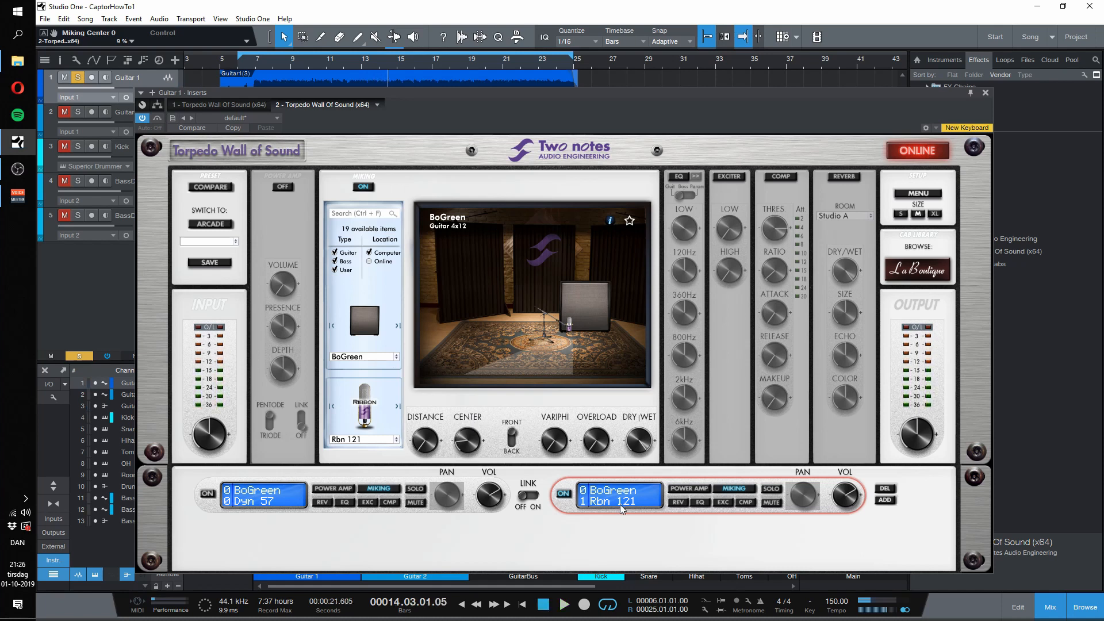
Step: Enable the Dyn 57 channel alongside the Rbn 121 channel and set the output level to -3.0 dB while auditioning the blend
click(207, 495)
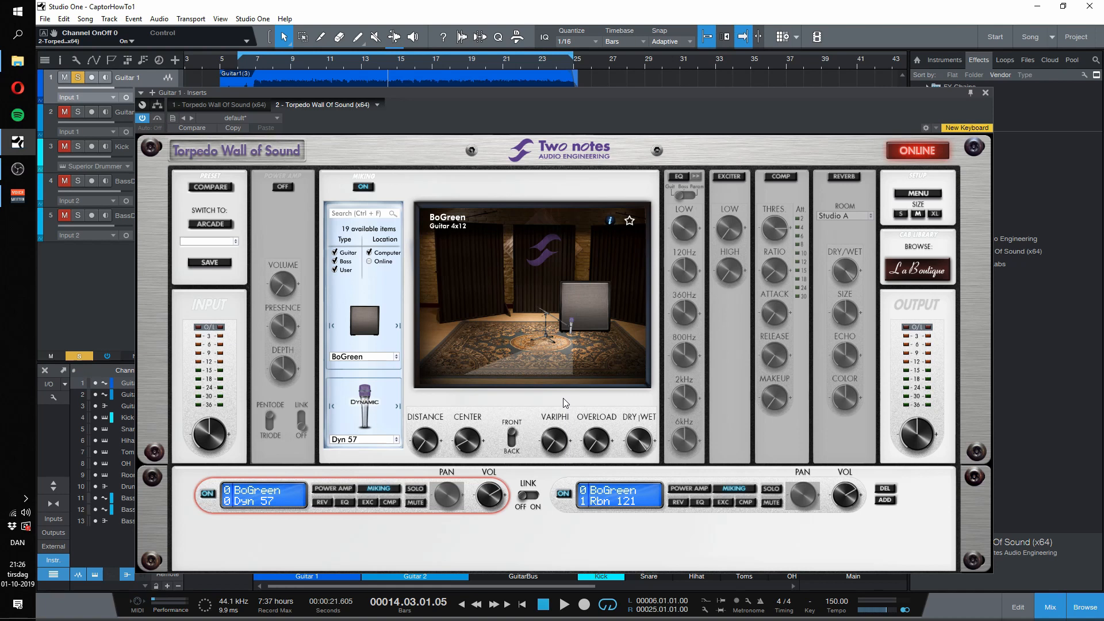
key(space)
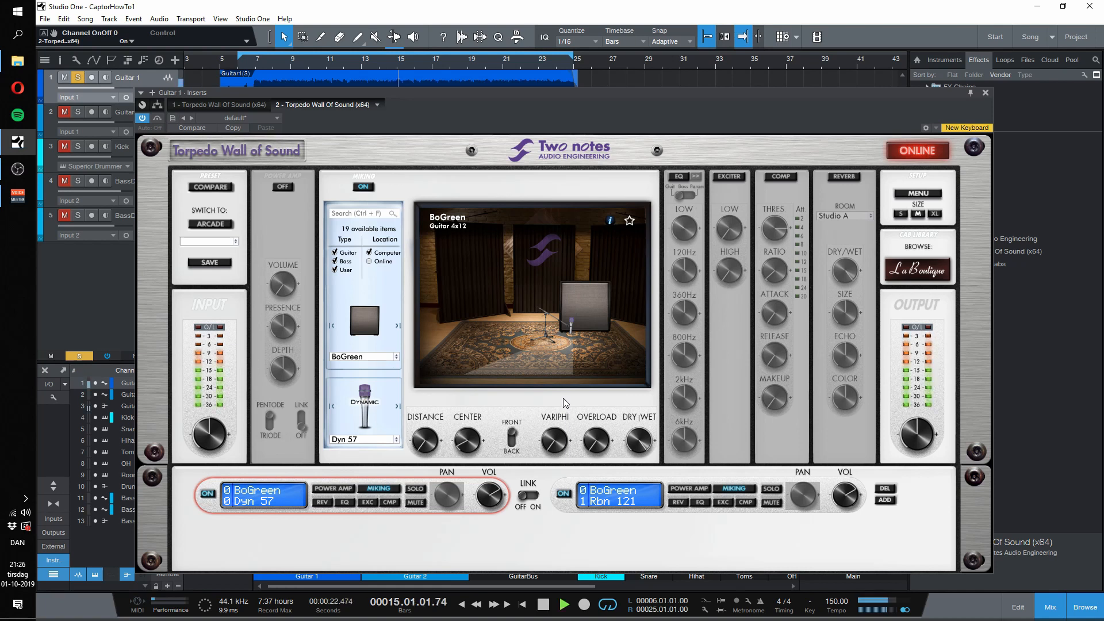
mouse_move(922, 433)
drag(921, 434, 923, 454)
key(space)
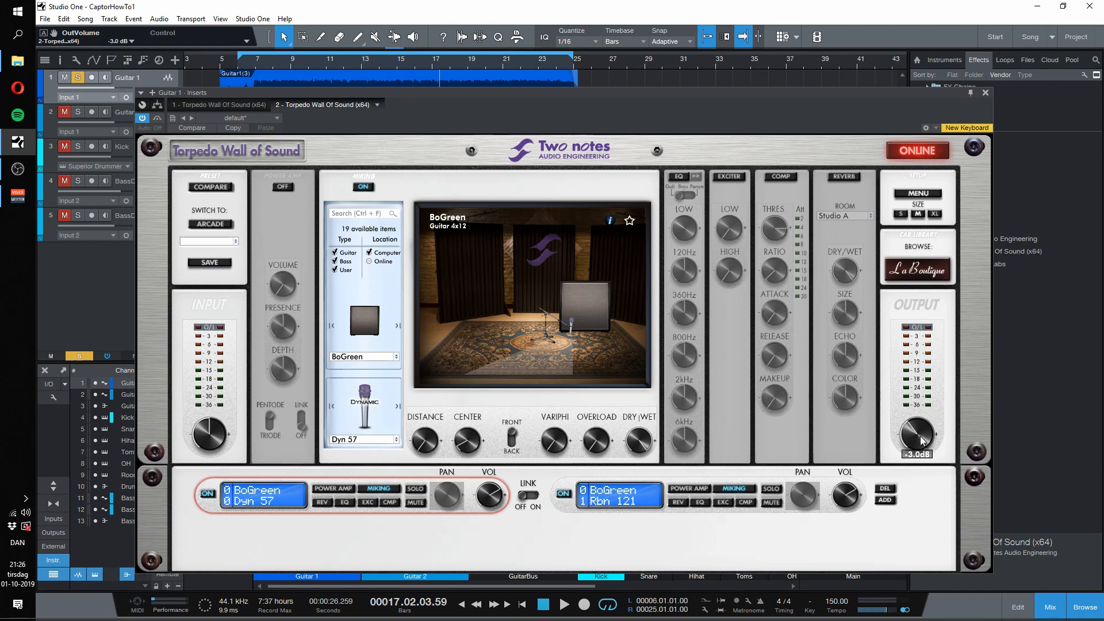
key(space)
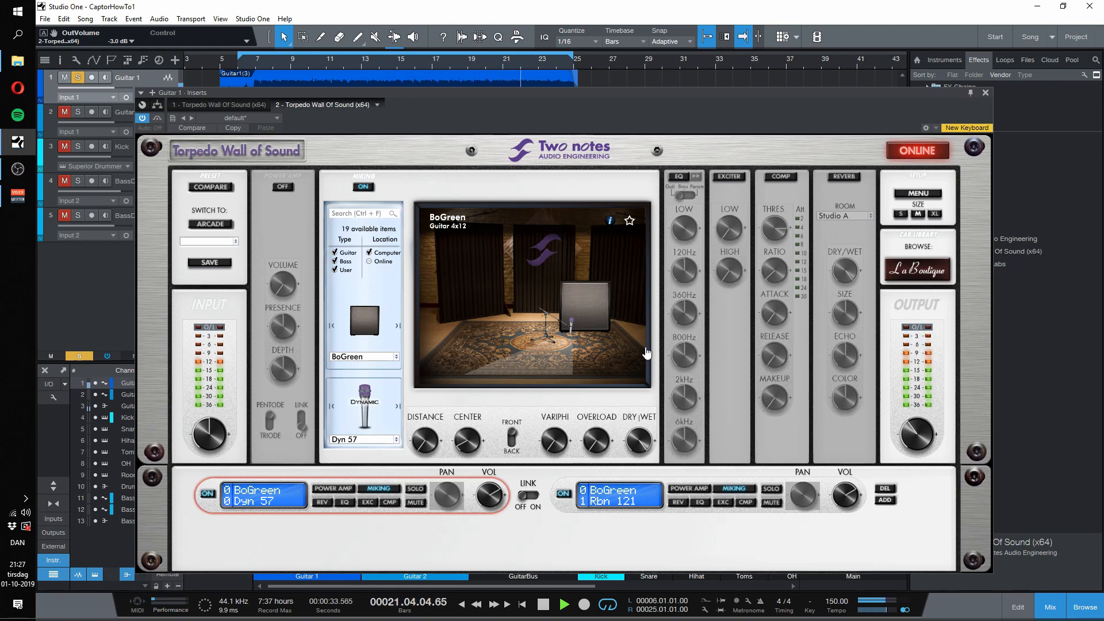
key(space)
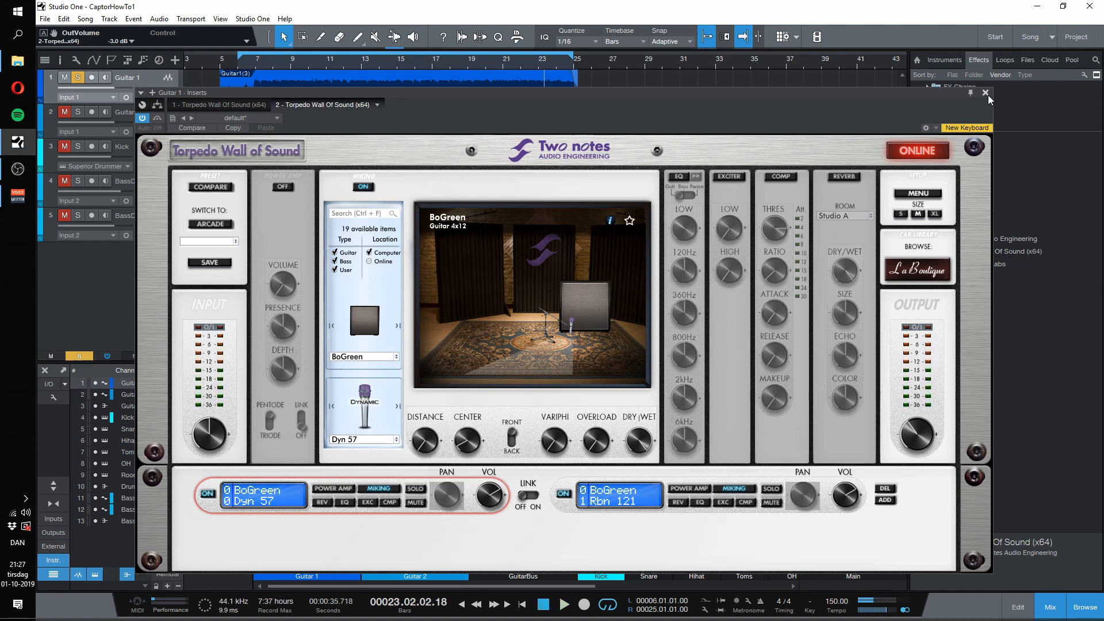
Step: Pan the Guitar 1 channel to L80 and move the solo from Guitar 1 to Guitar 2
click(986, 93)
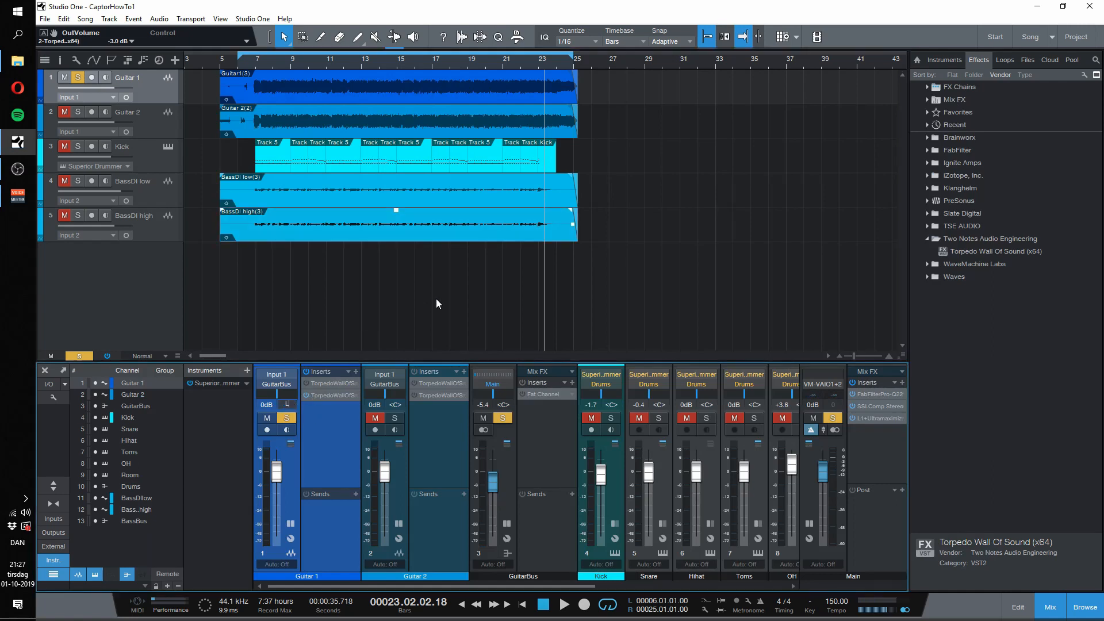
key(Return)
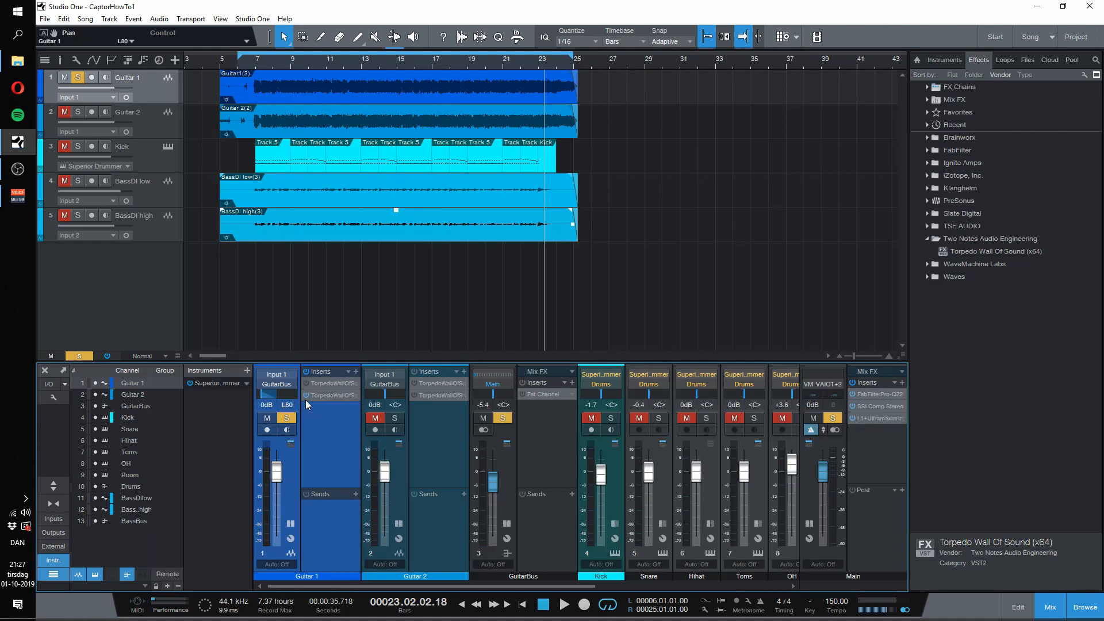
click(286, 418)
click(396, 418)
Step: Audition Guitar 2 from around bar 8 and open its second Torpedo Wall of Sound insert
click(277, 60)
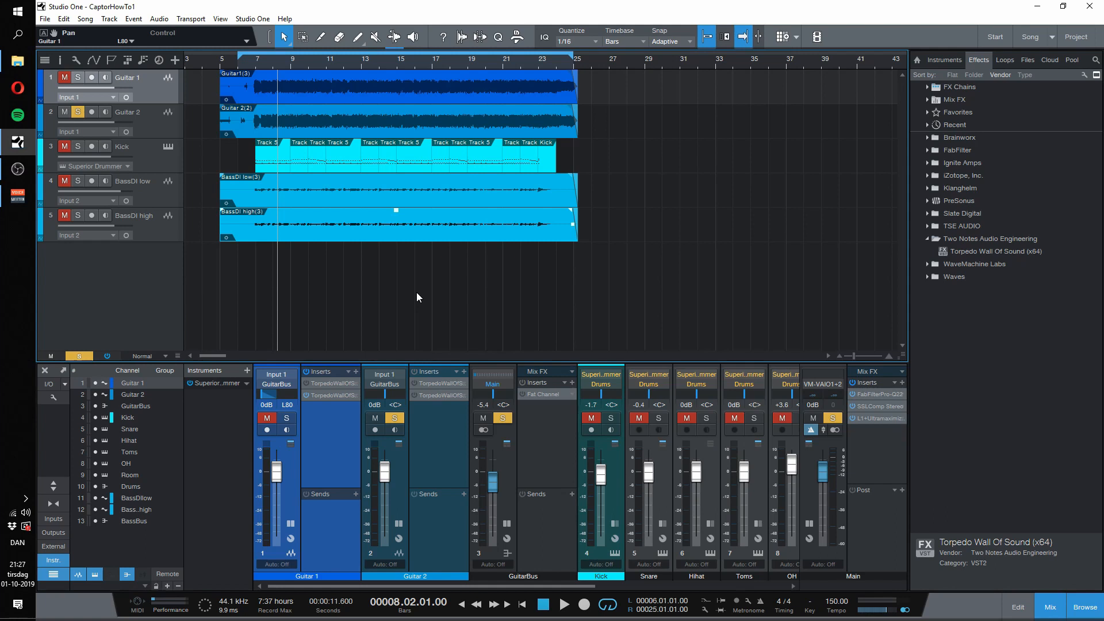
key(space)
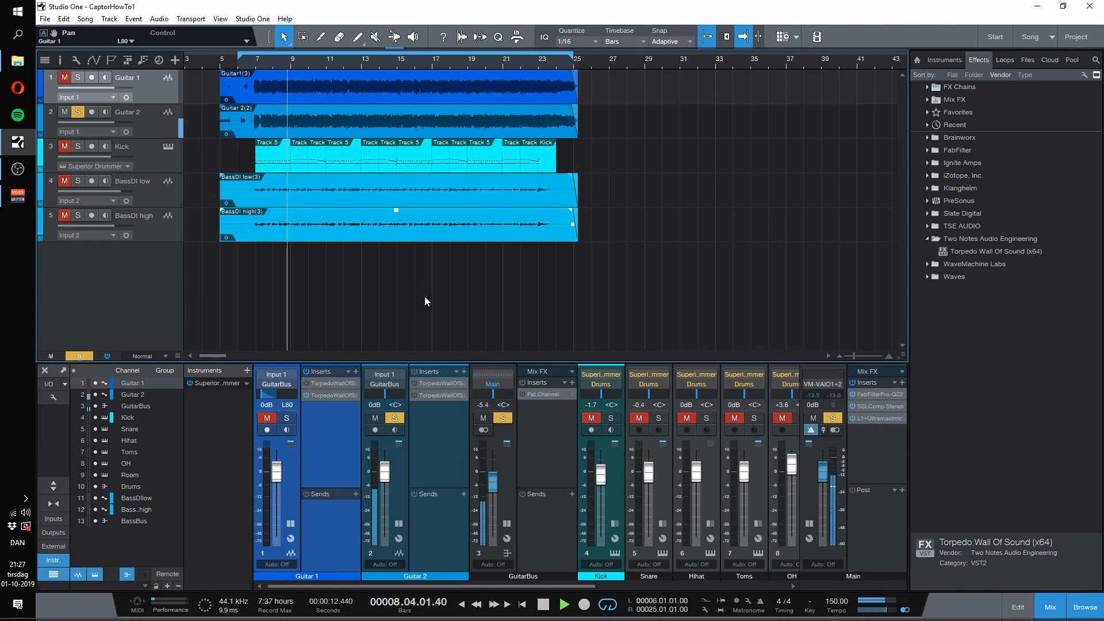
key(space)
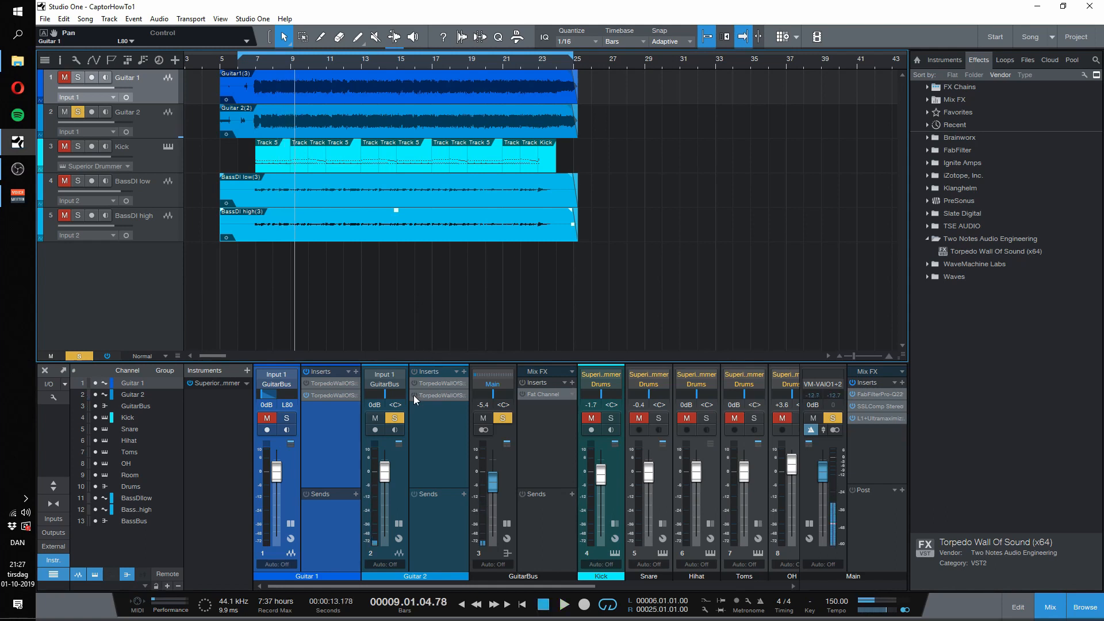
click(431, 396)
key(space)
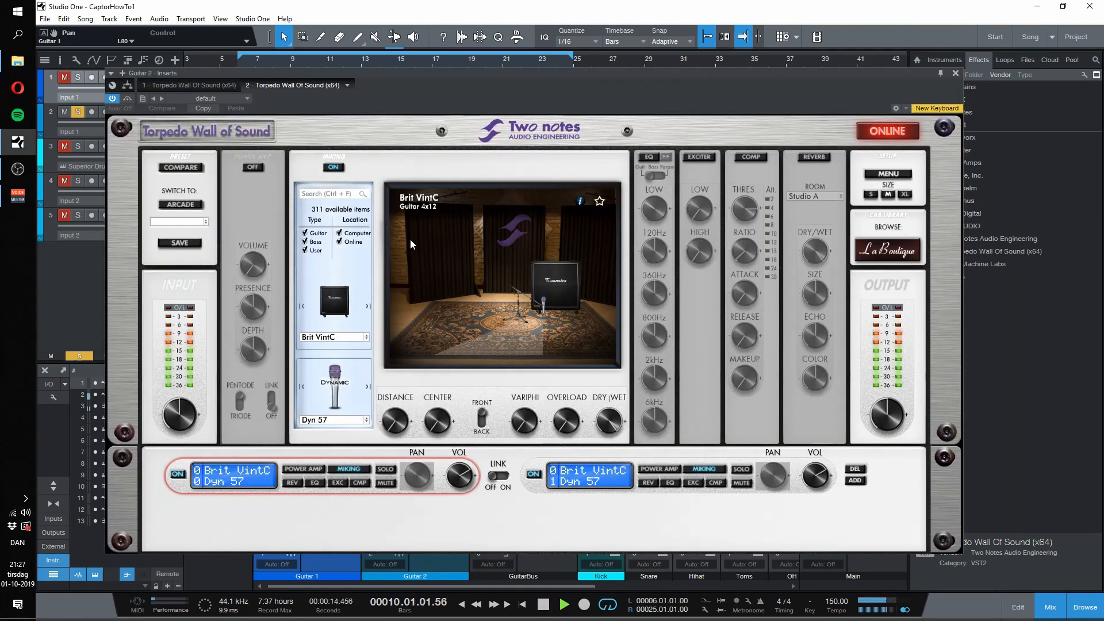
key(space)
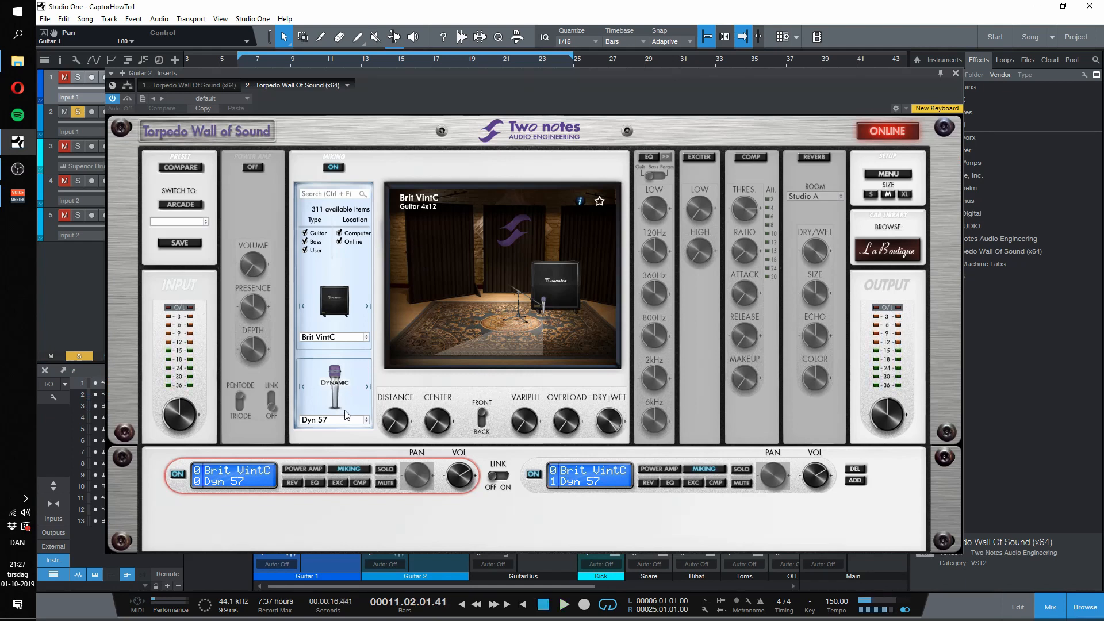
Step: Switch off Guitar 2's second miking channel and exclude online cabinets from the first channel's cabinet list
click(534, 477)
click(253, 482)
click(340, 337)
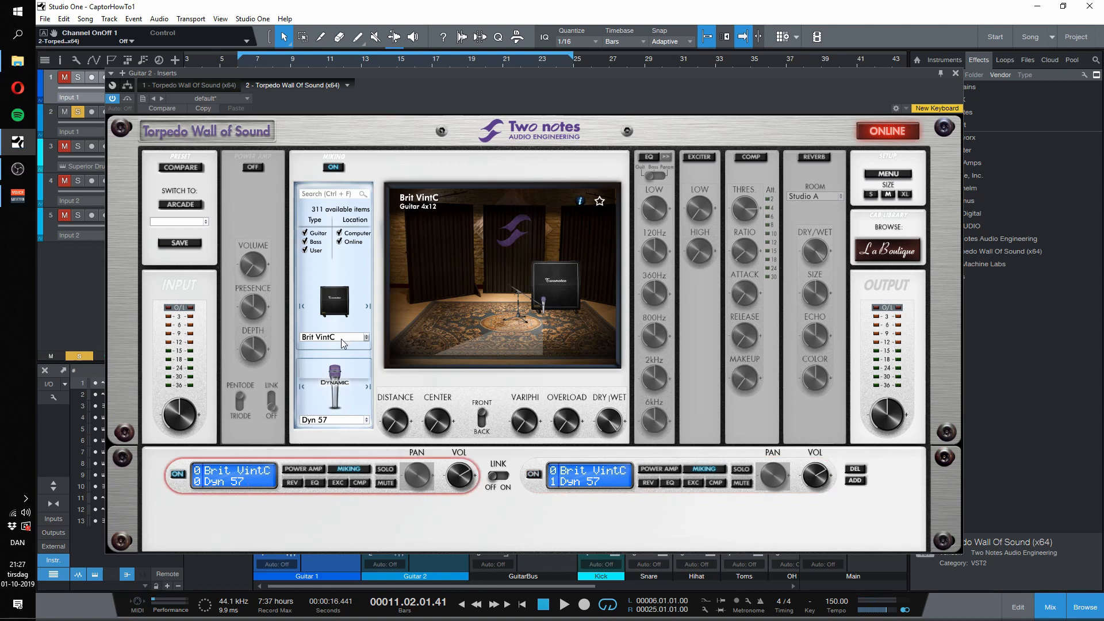
mouse_move(343, 351)
mouse_move(402, 330)
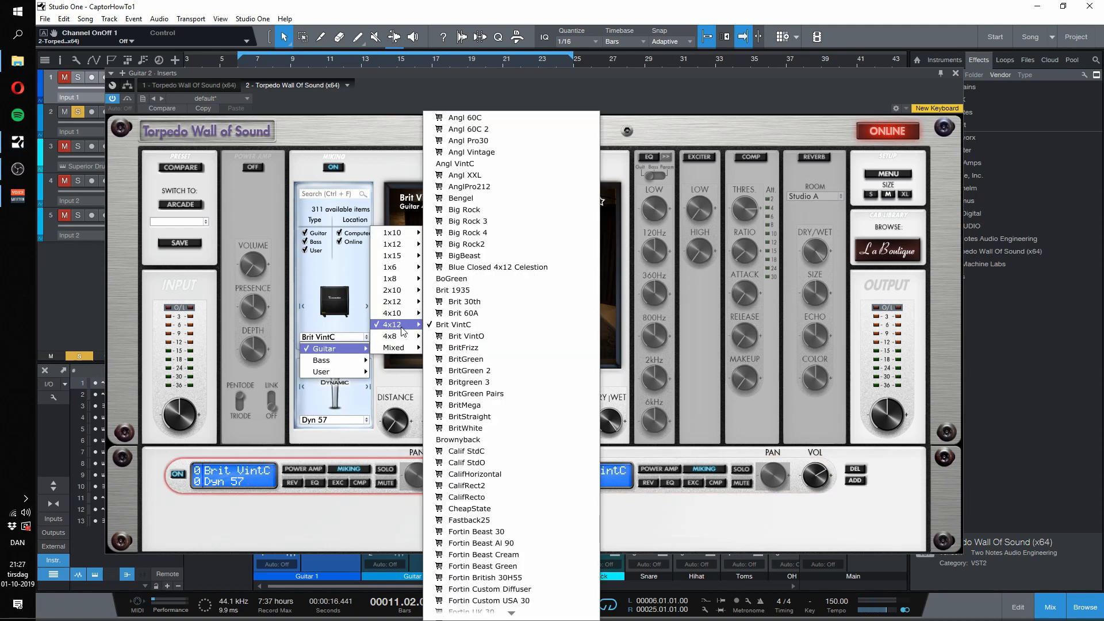
click(343, 246)
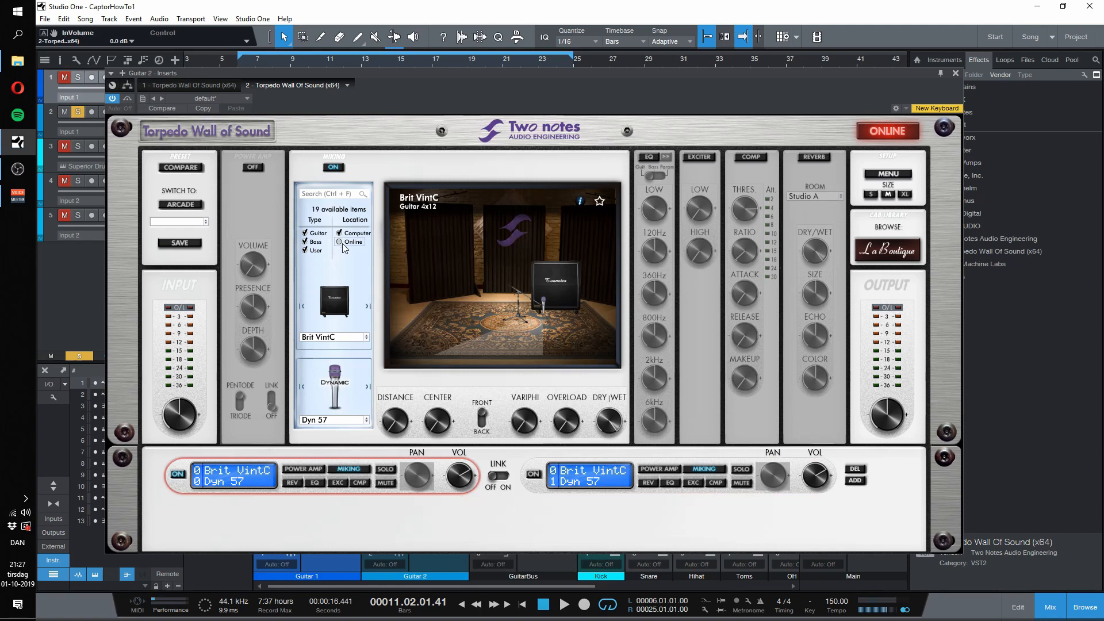
Step: Load the Brownyback 4x12 guitar cabinet in Guitar 2's first miking channel
click(352, 339)
mouse_move(357, 348)
mouse_move(396, 348)
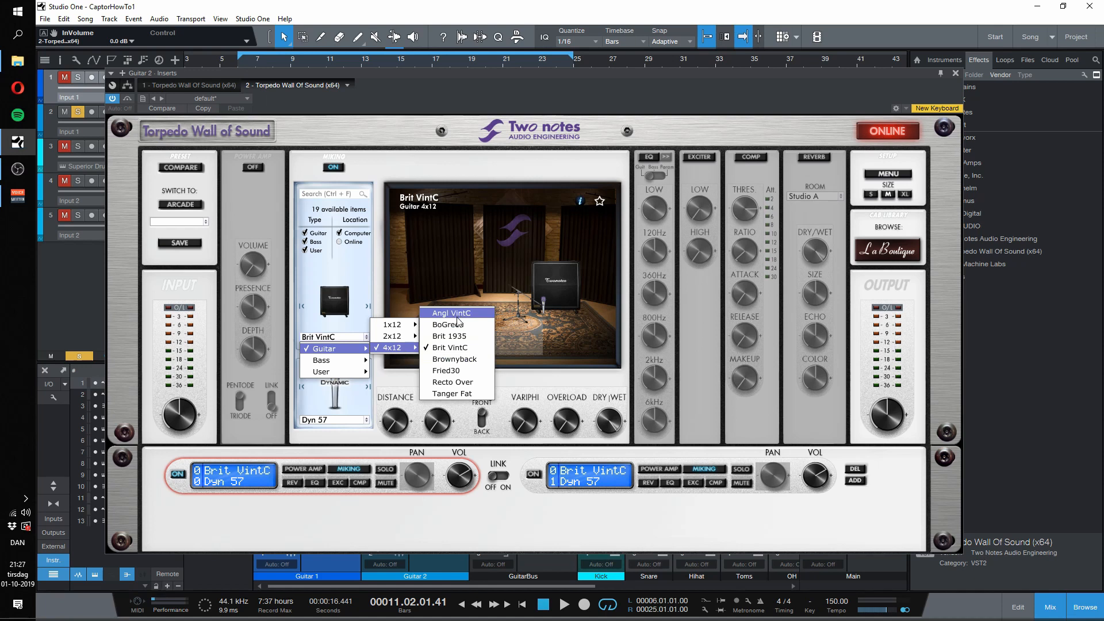
click(454, 359)
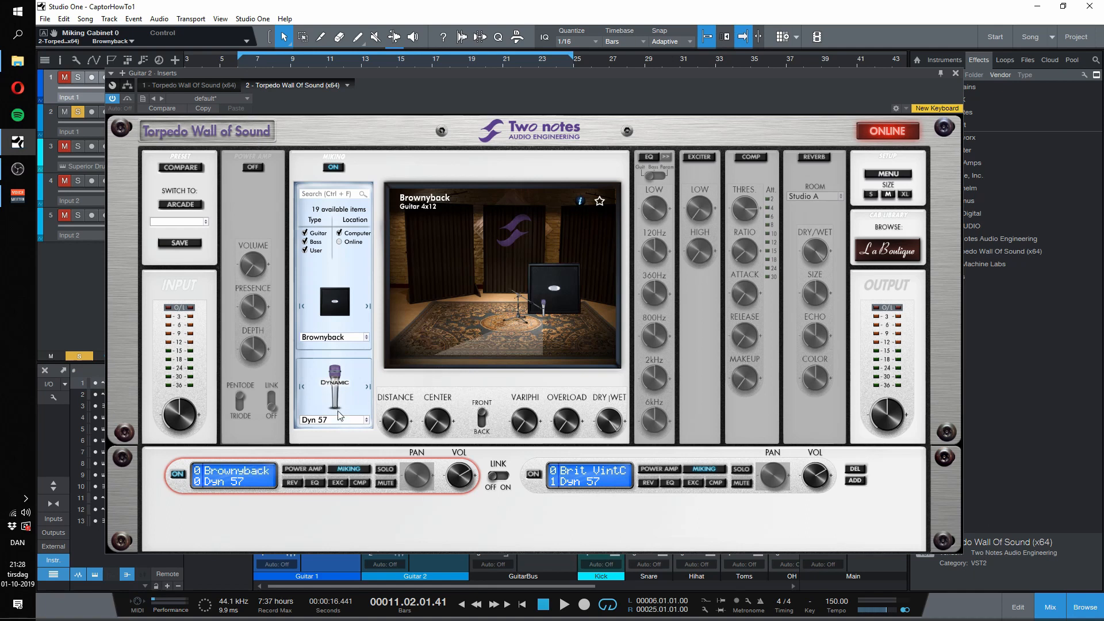
Step: Set the first channel's Dyn 57 center position to 12% while auditioning the Brownyback cabinet
key(space)
mouse_move(445, 429)
mouse_move(445, 428)
mouse_down()
mouse_move(443, 350)
mouse_move(443, 425)
mouse_move(440, 395)
mouse_move(443, 410)
mouse_up()
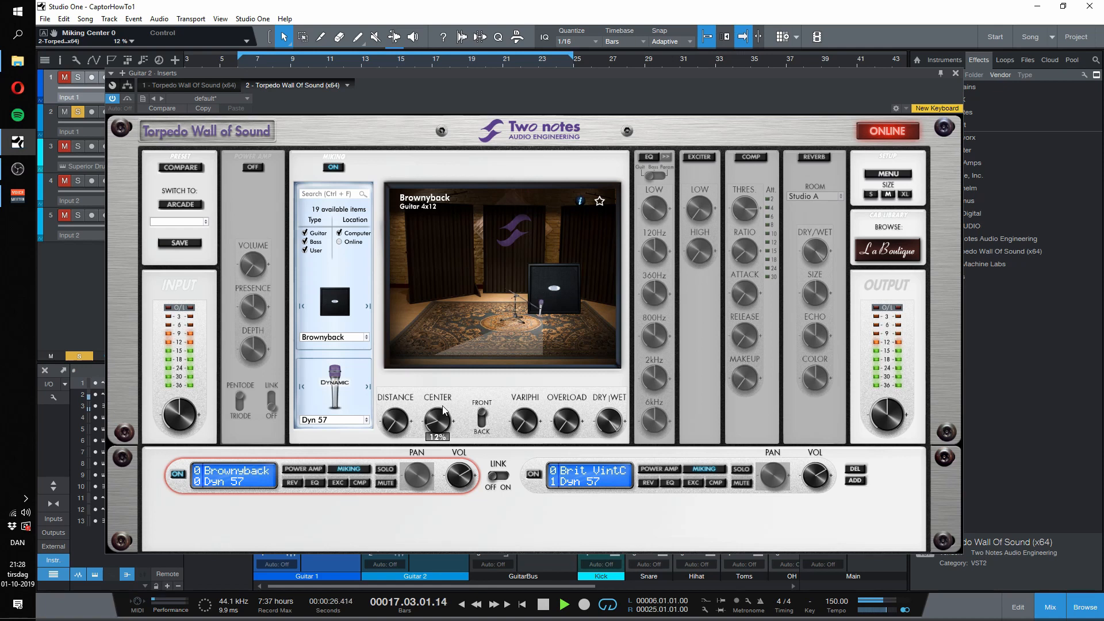
key(space)
Step: Switch off Guitar 2's first miking channel and load the Brownyback 4x12 cabinet in the second channel
click(176, 476)
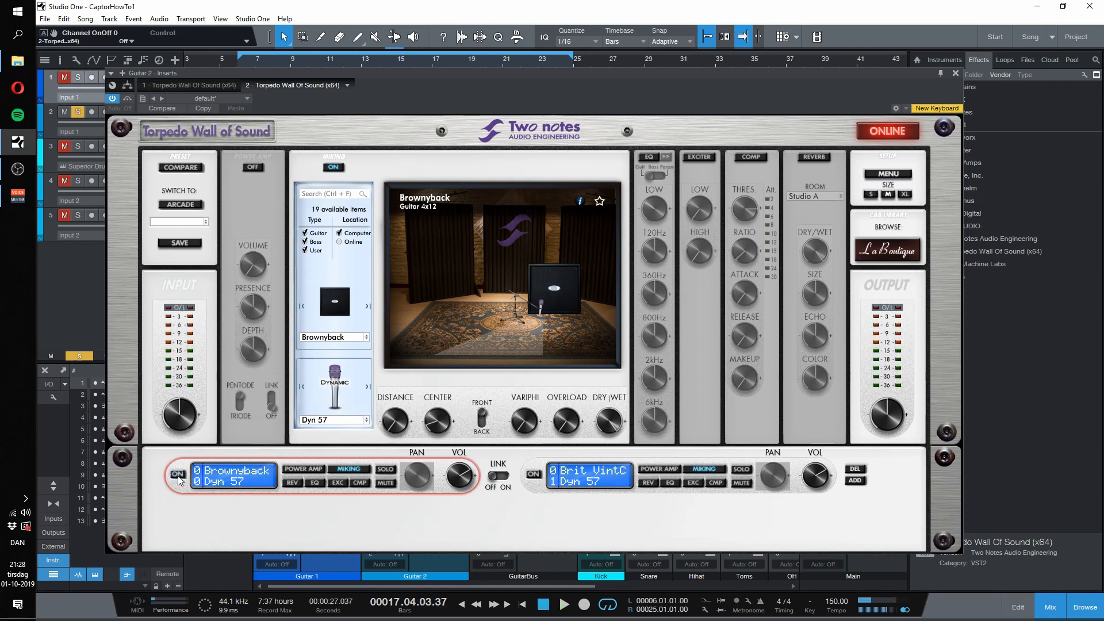
click(618, 473)
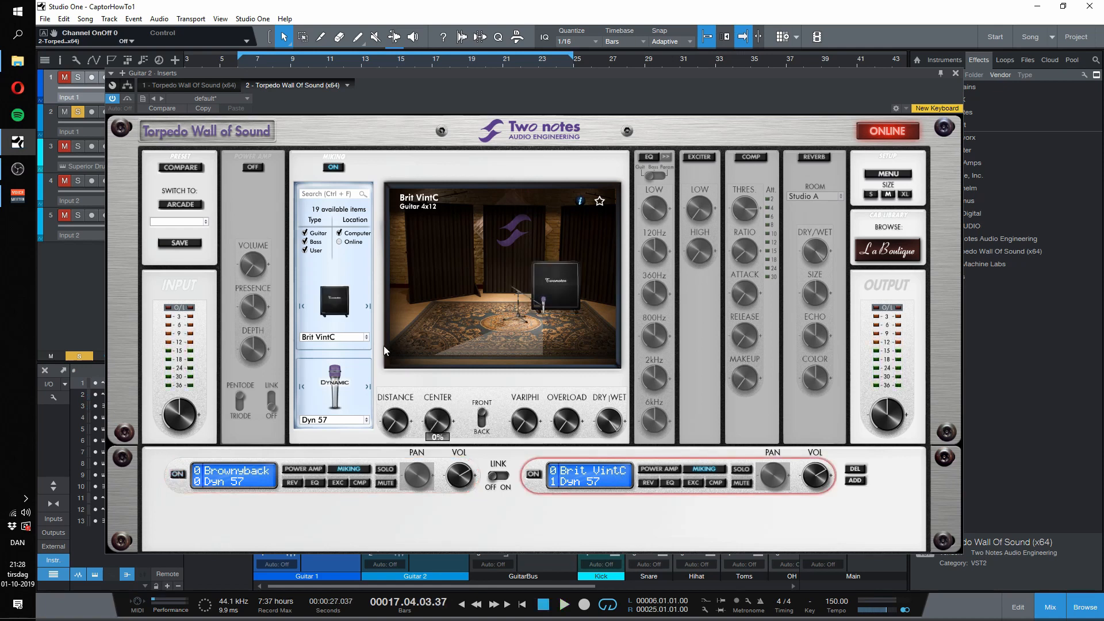
click(366, 337)
mouse_move(360, 349)
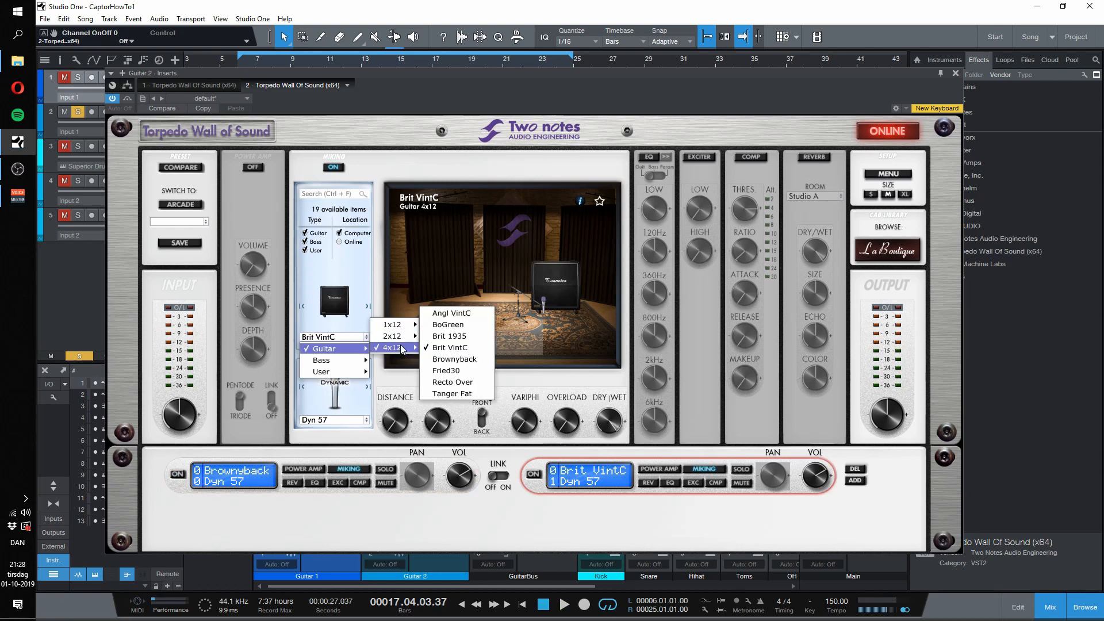
click(463, 360)
Step: Choose the Dyn 7b microphone for the second channel, then enable that channel and start playback
click(356, 420)
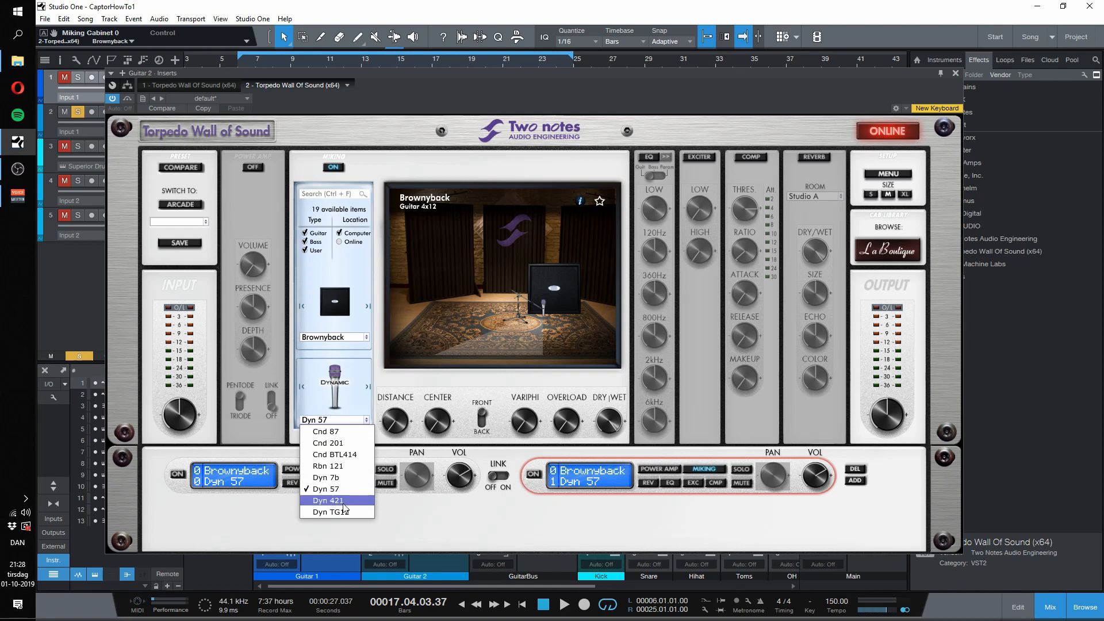
click(346, 478)
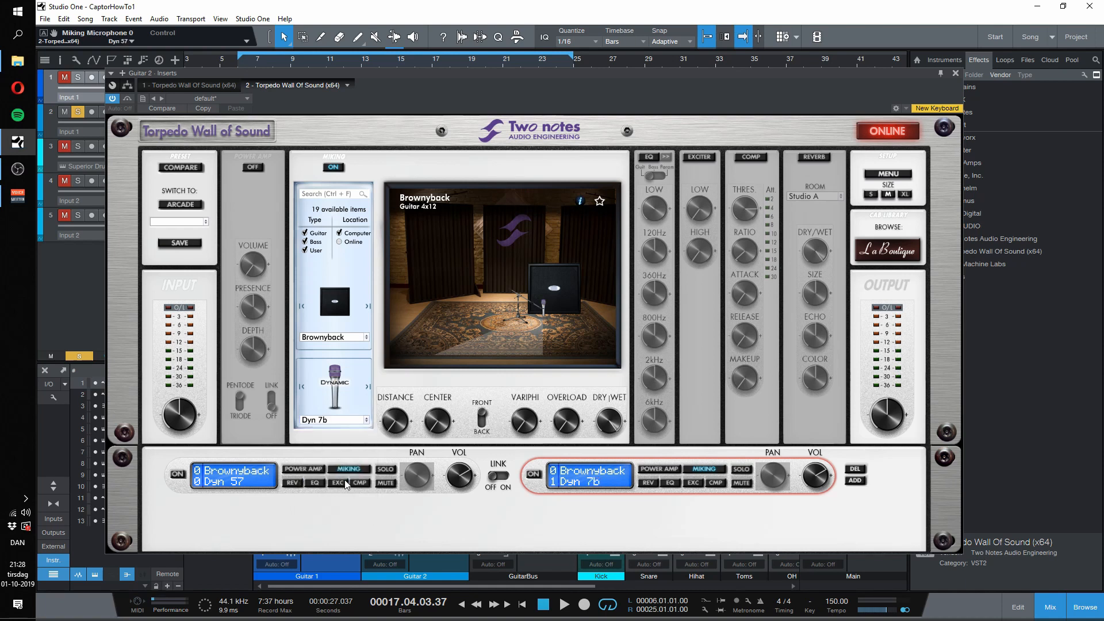
click(534, 475)
key(space)
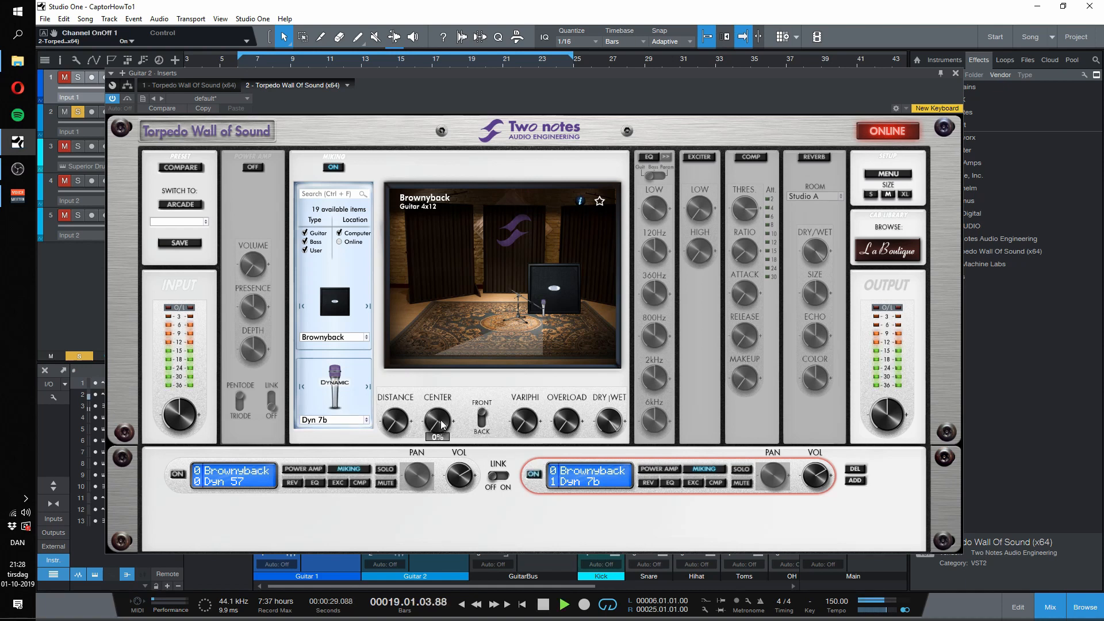
Step: Adjust the Dyn 7b's center position in the second channel, then enable the first channel and play both microphones together
drag(441, 423, 442, 385)
key(space)
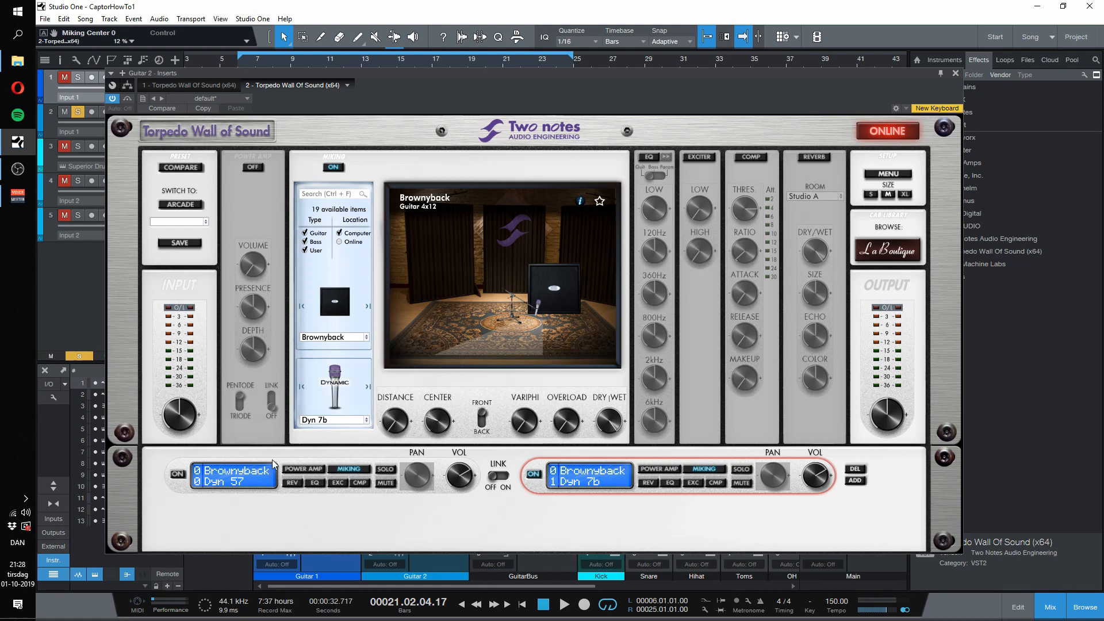
click(180, 477)
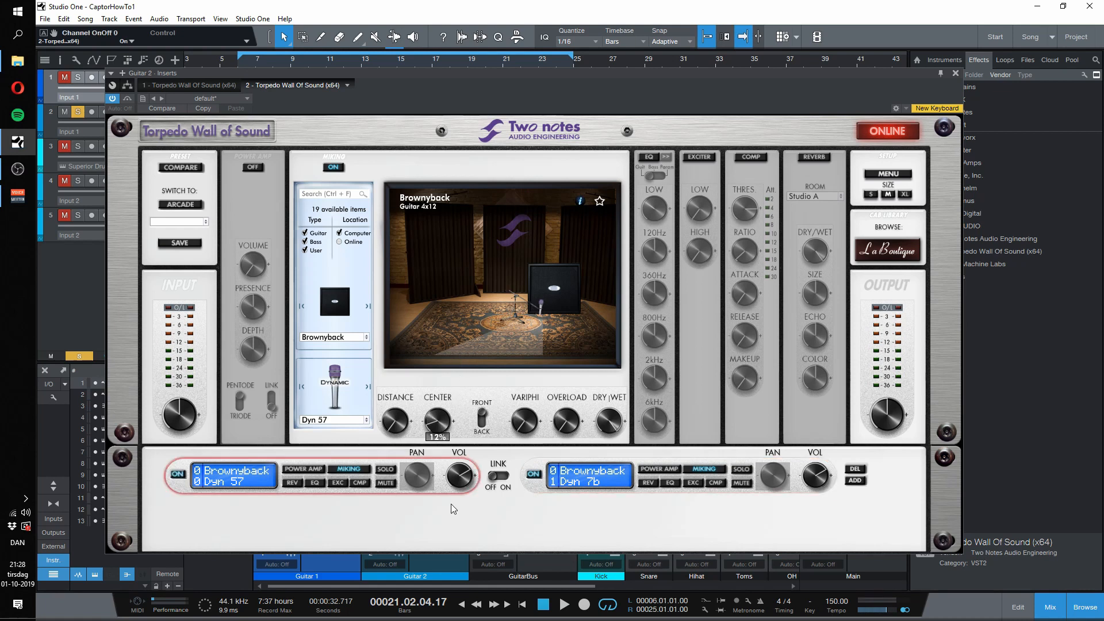
key(space)
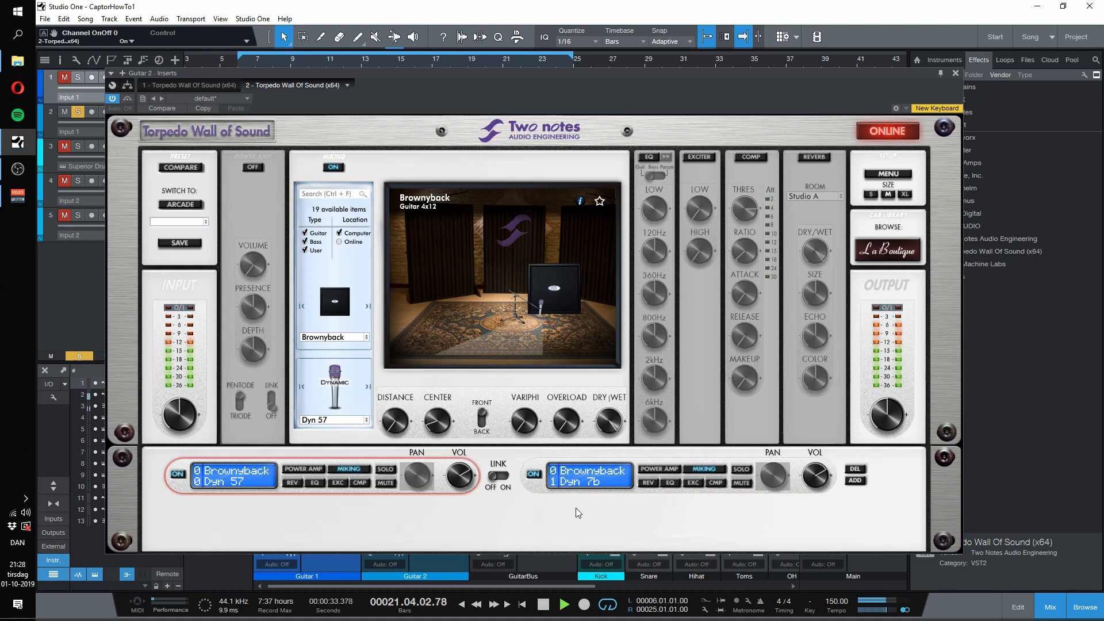
Step: Lower Guitar 2's Torpedo output level to -3.0 dB while auditioning the blended microphones, then close the plug-in
drag(883, 419, 891, 440)
click(347, 64)
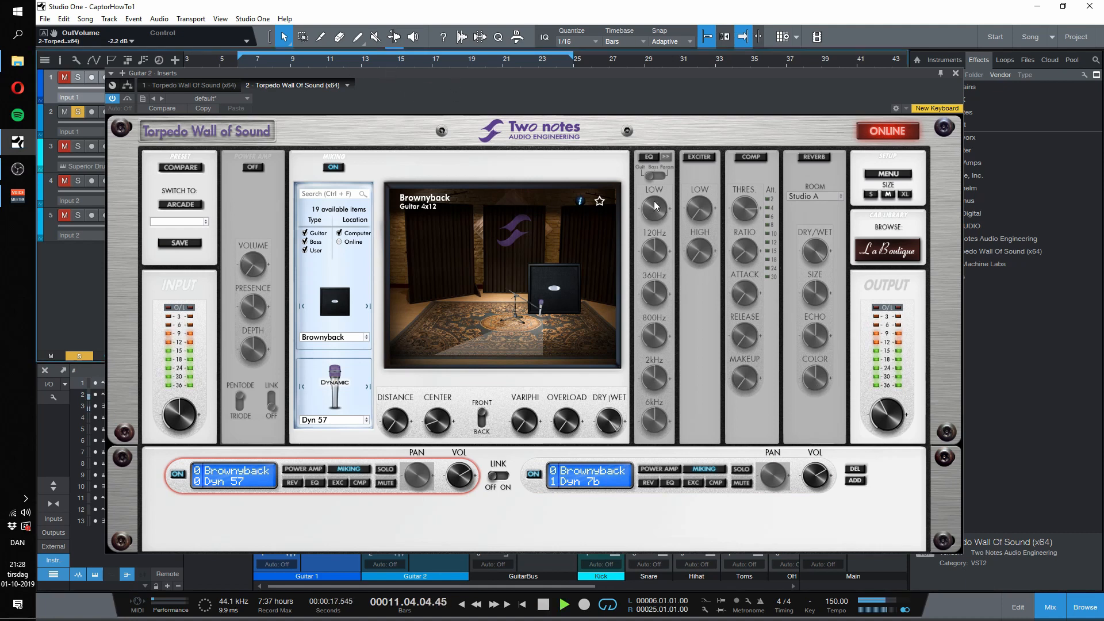
drag(455, 78, 459, 102)
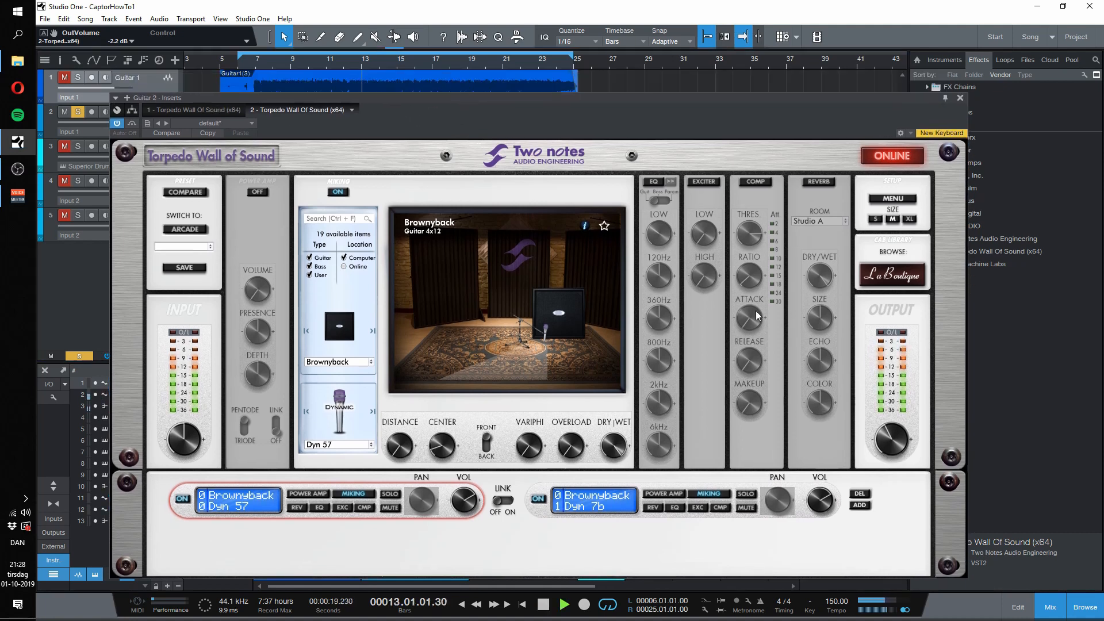
drag(898, 445, 898, 453)
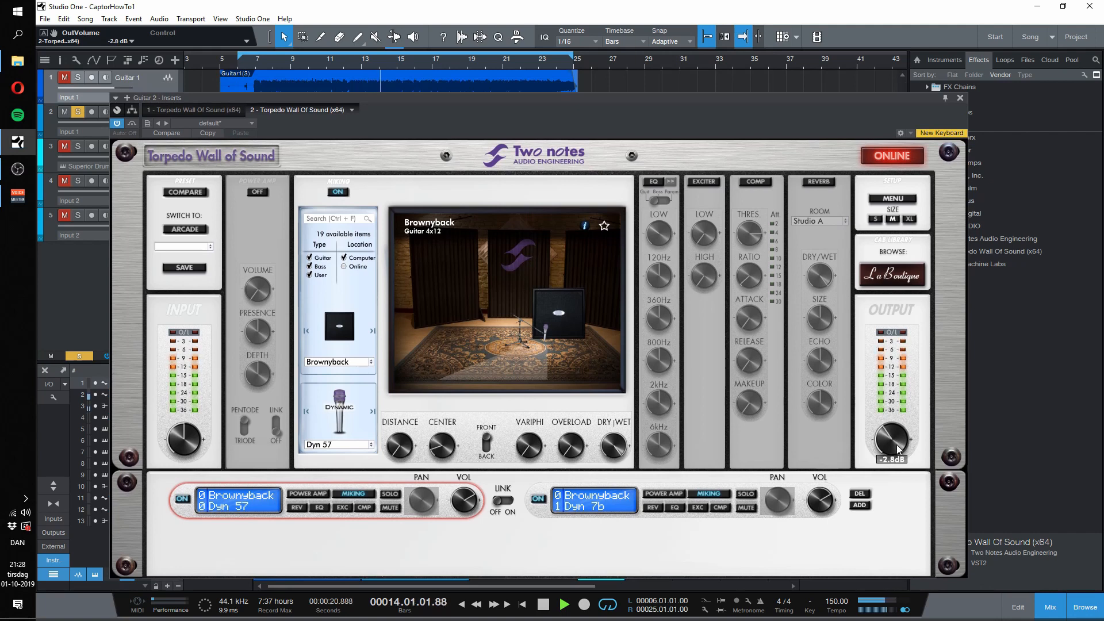
click(960, 98)
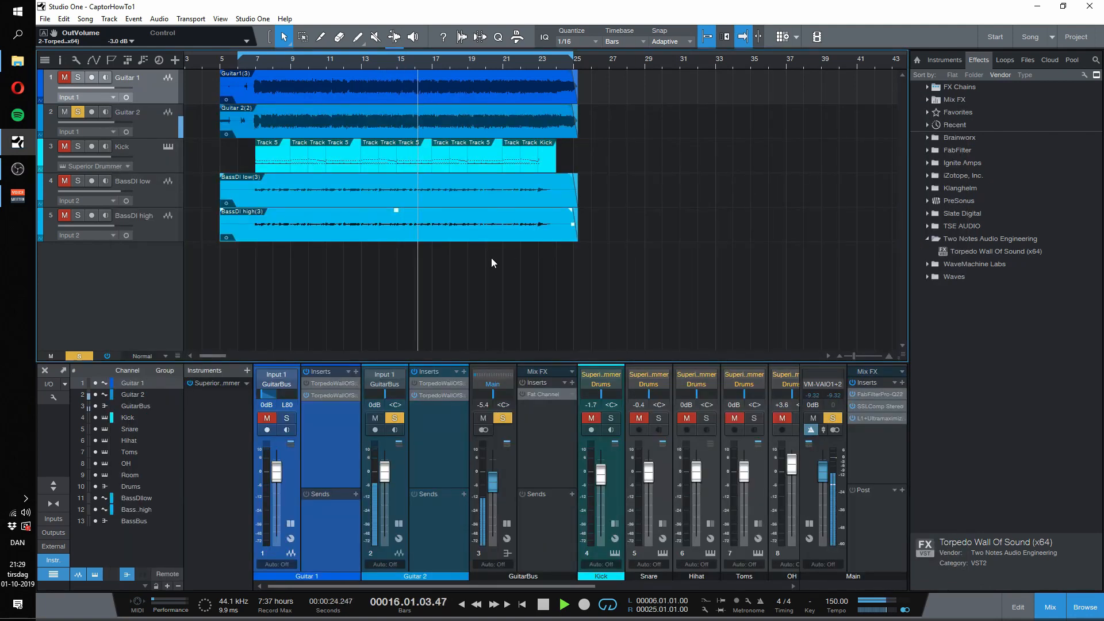
Step: Stop playback and pan Guitar 2 to R80
key(space)
click(394, 405)
text(r80)
key(Return)
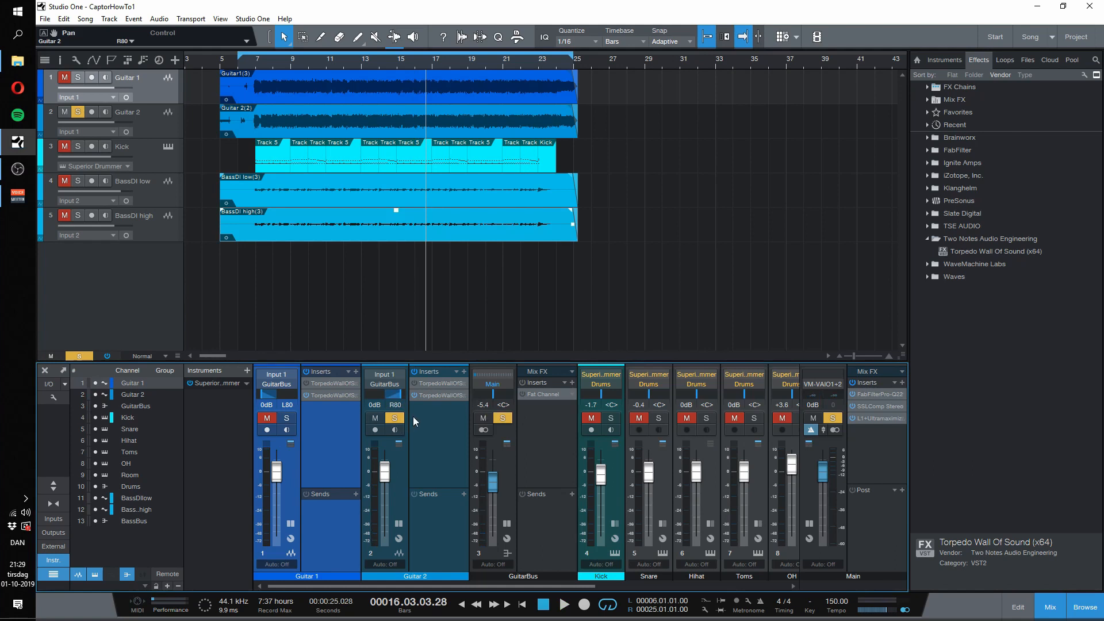
Step: Unmute Guitar 1 and audition both panned guitars from around bar 7, then release the GuitarBus solo
click(267, 418)
click(255, 64)
key(space)
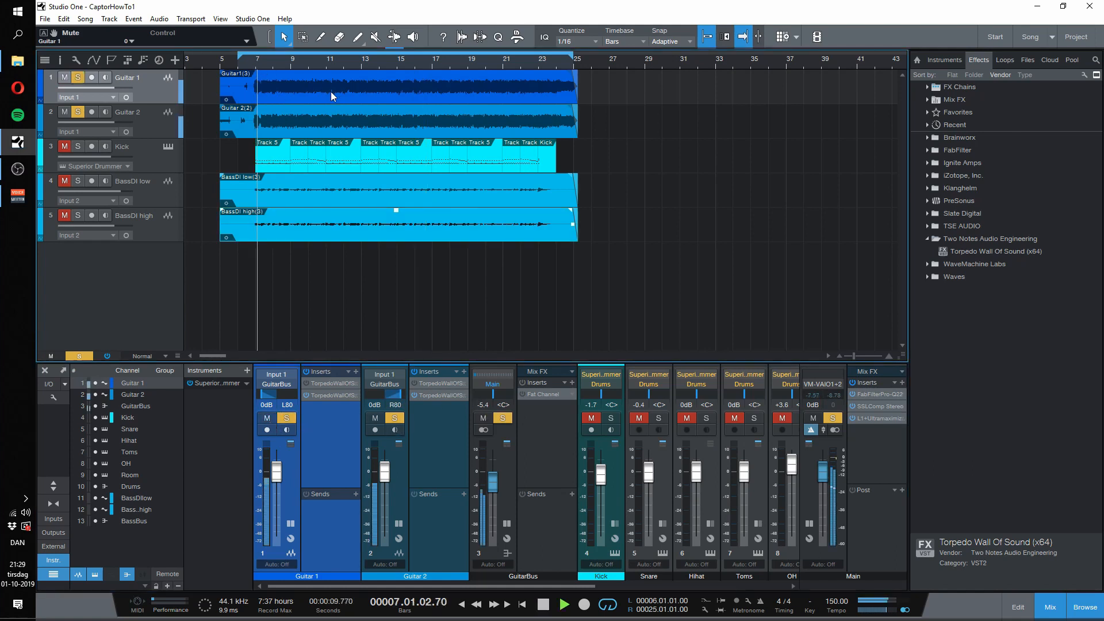
click(504, 418)
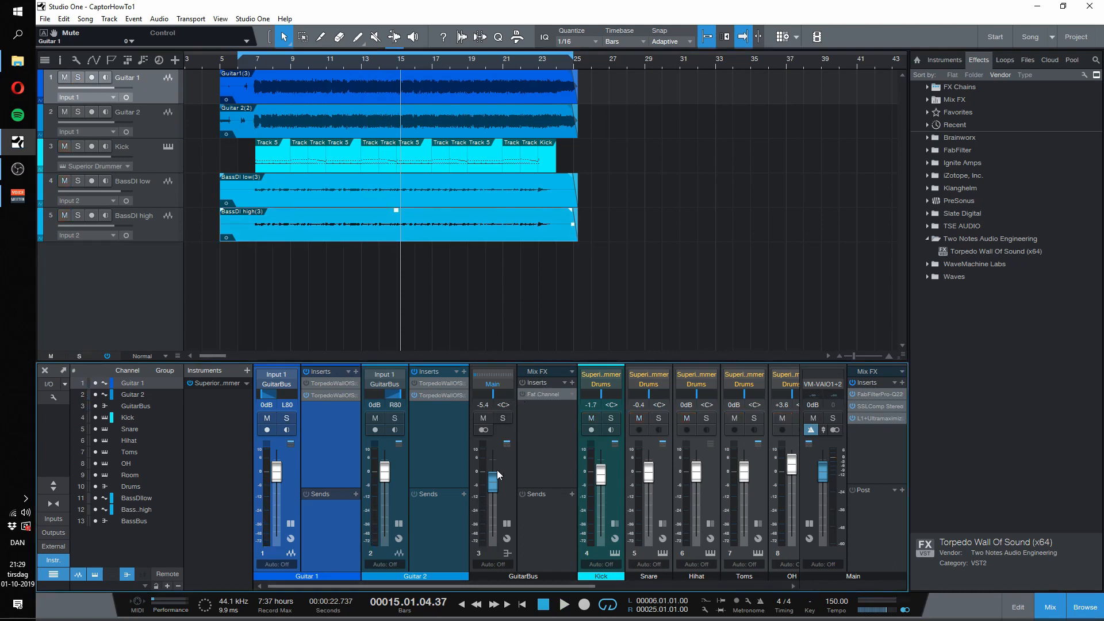
Step: Enable the GuitarBus Fat Channel, set its high-pass filter to 94 Hz and play the full mix from around bar 7
click(523, 394)
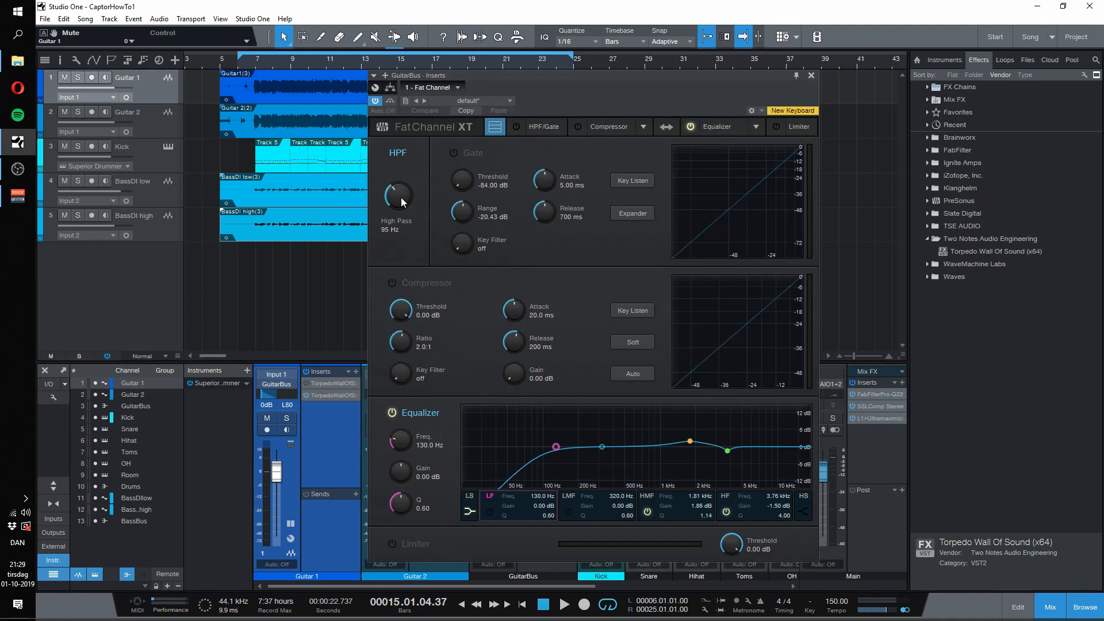
mouse_move(402, 198)
mouse_down()
mouse_move(404, 208)
mouse_move(403, 198)
mouse_up()
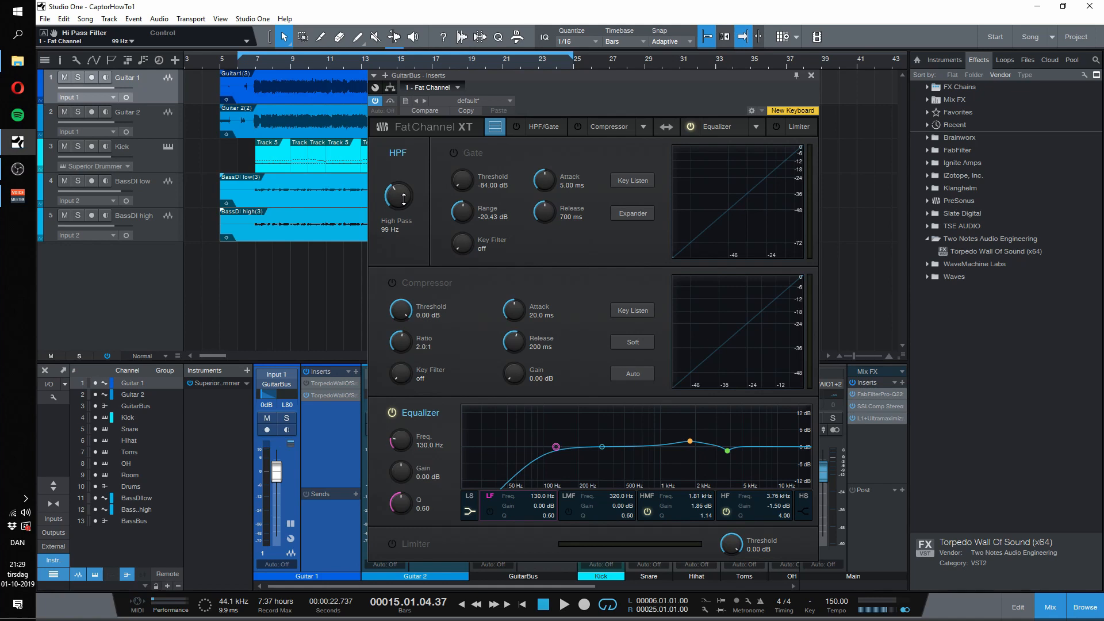
mouse_move(404, 199)
mouse_down()
mouse_move(405, 186)
mouse_move(407, 202)
mouse_up()
click(271, 64)
key(space)
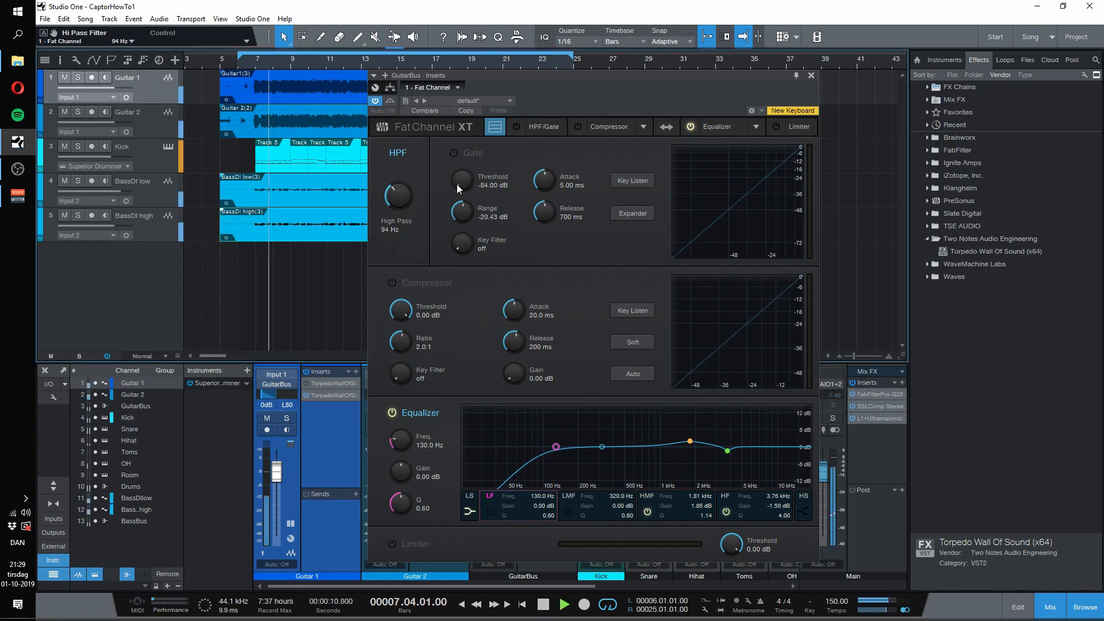
Step: Lower the GuitarBus high-pass filter to 36 Hz for comparison, then close Fat Channel and solo the GuitarBus
drag(396, 199, 401, 233)
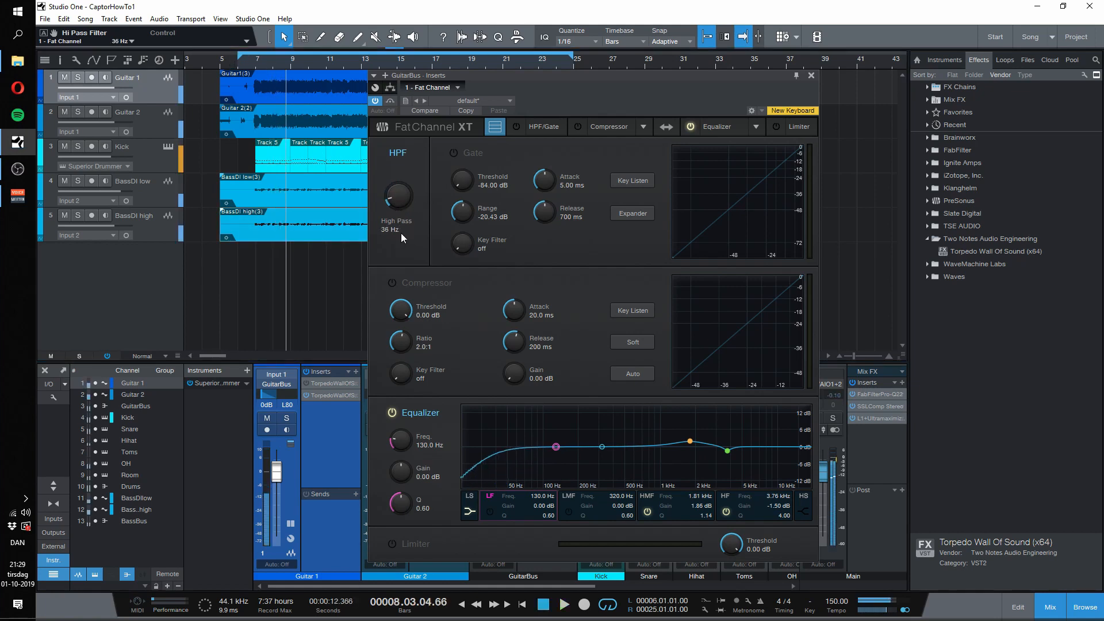
click(811, 75)
click(503, 419)
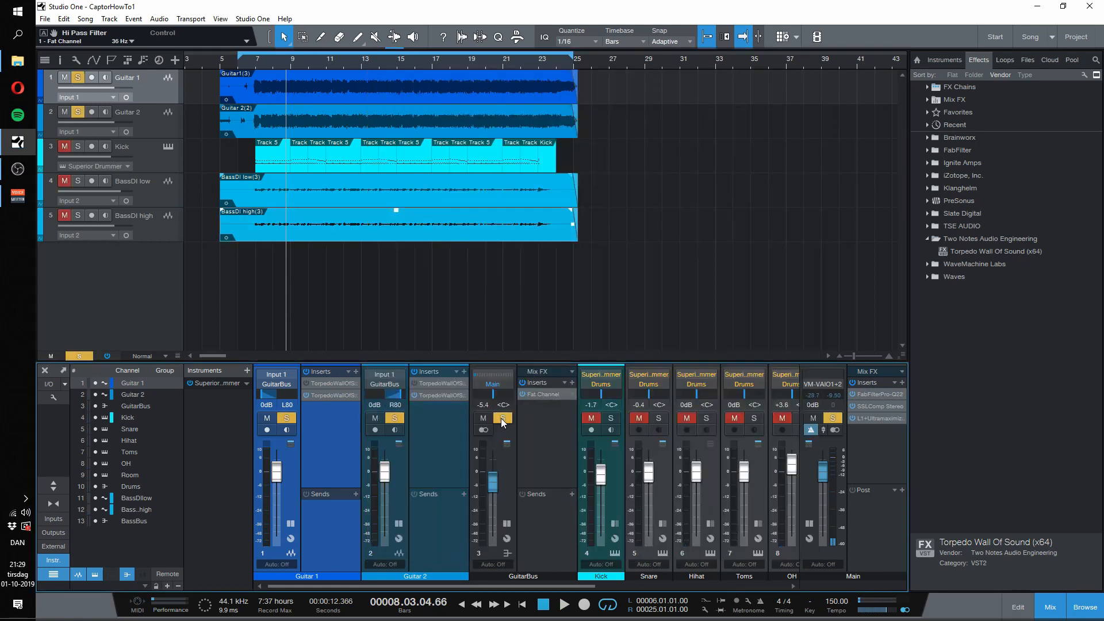
Step: Reopen the GuitarBus Fat Channel and set its high-pass filter to 97 Hz while listening to the soloed guitars
click(540, 395)
drag(402, 190, 404, 162)
key(space)
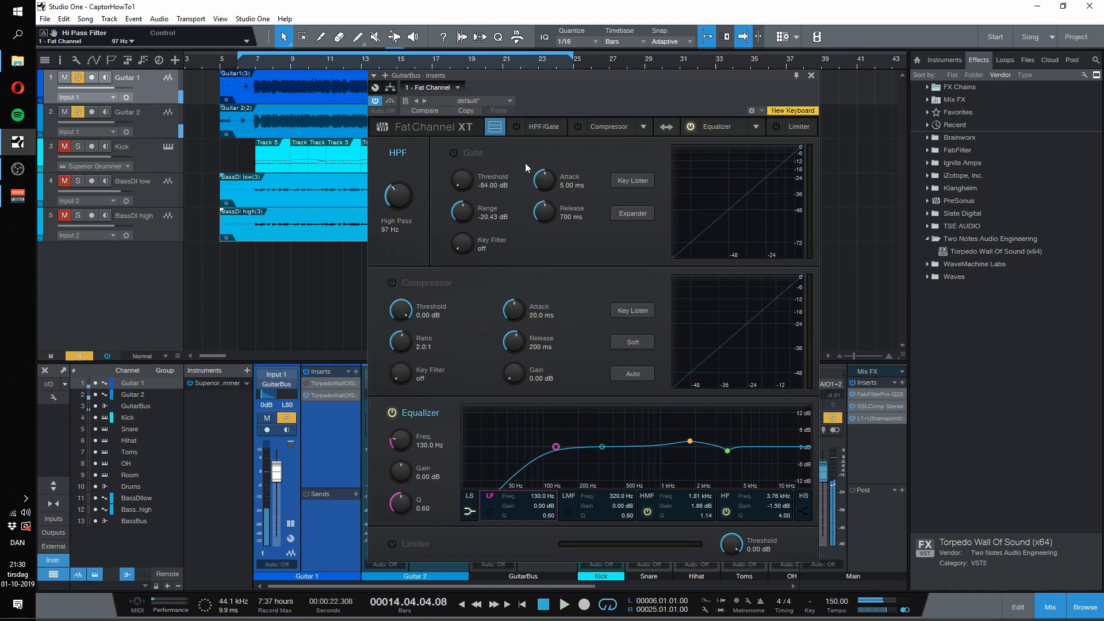
Step: Review the equalizer bands, then audition the 3.76 kHz HF band boosted to 12 dB and set its gain to -1.65 dB
click(602, 447)
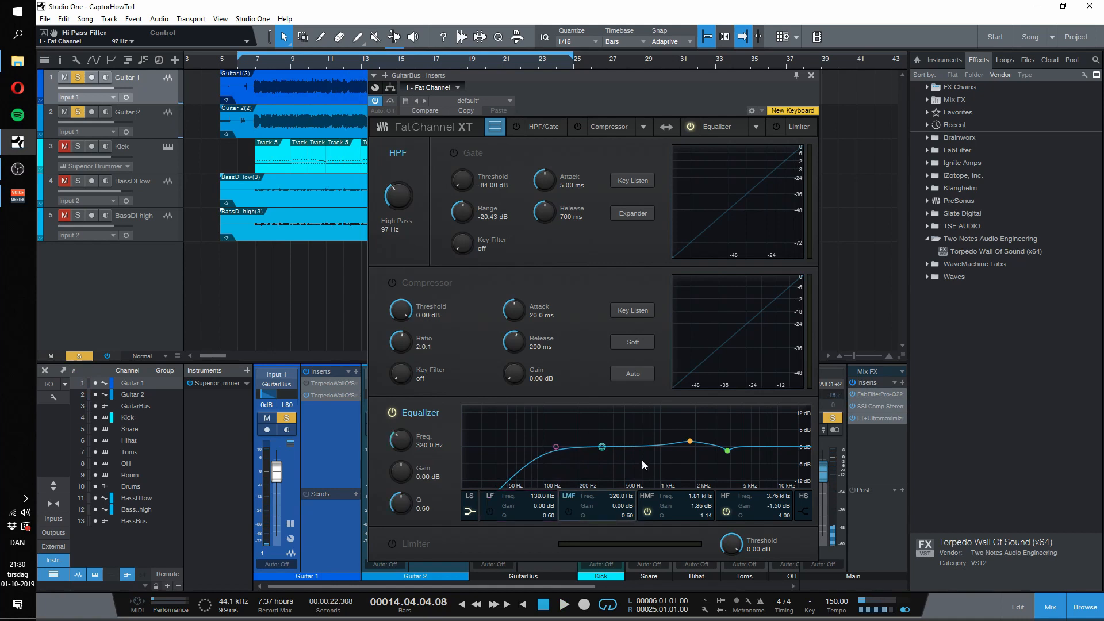
click(690, 442)
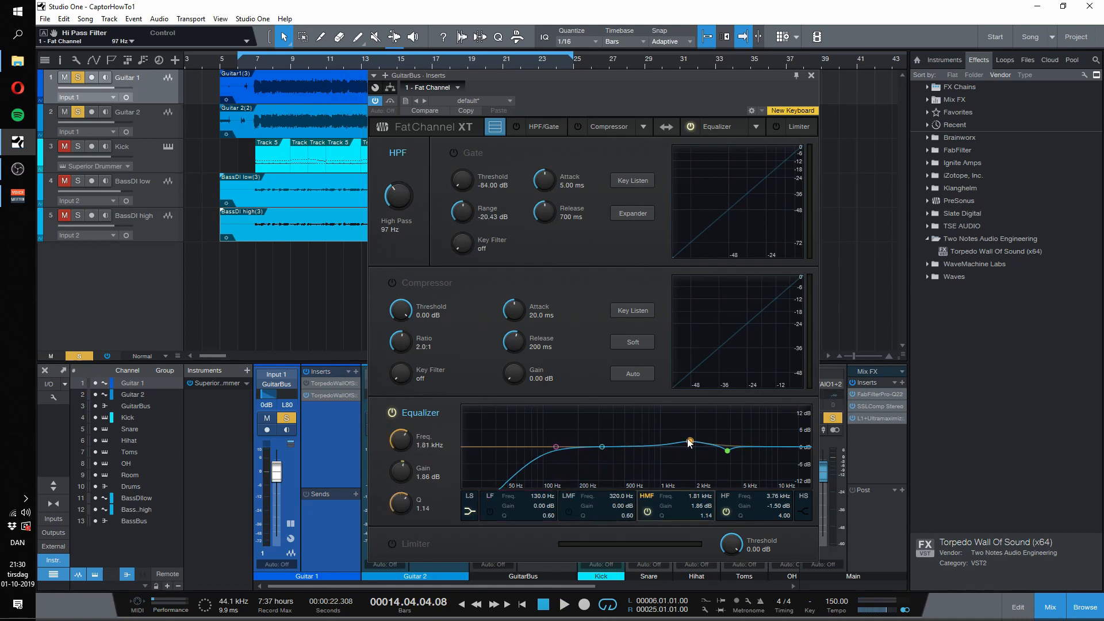
click(727, 451)
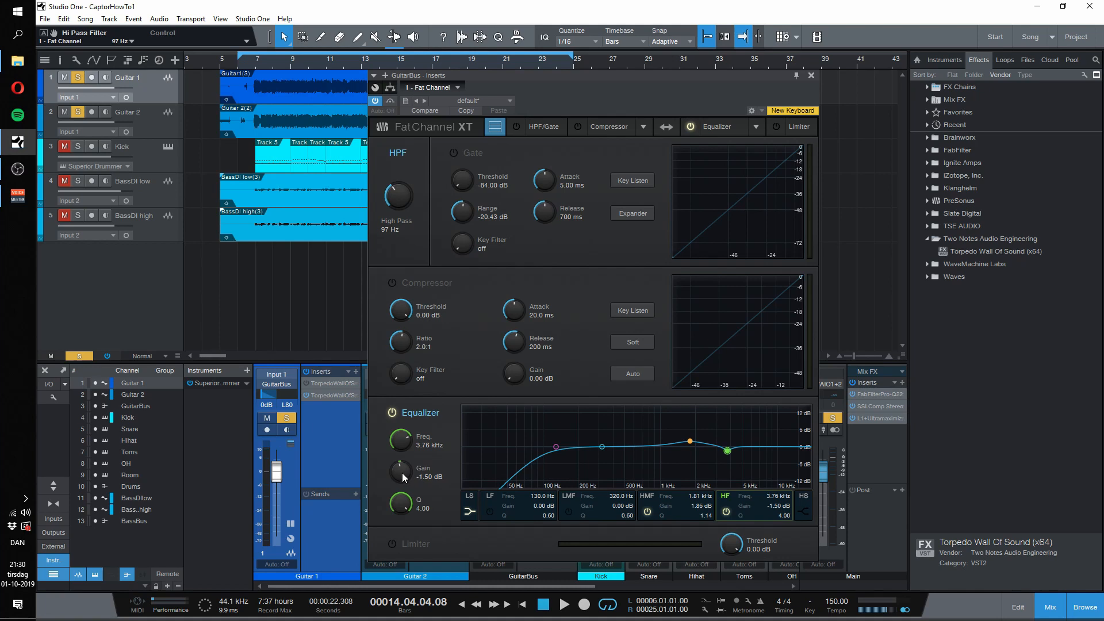
key(space)
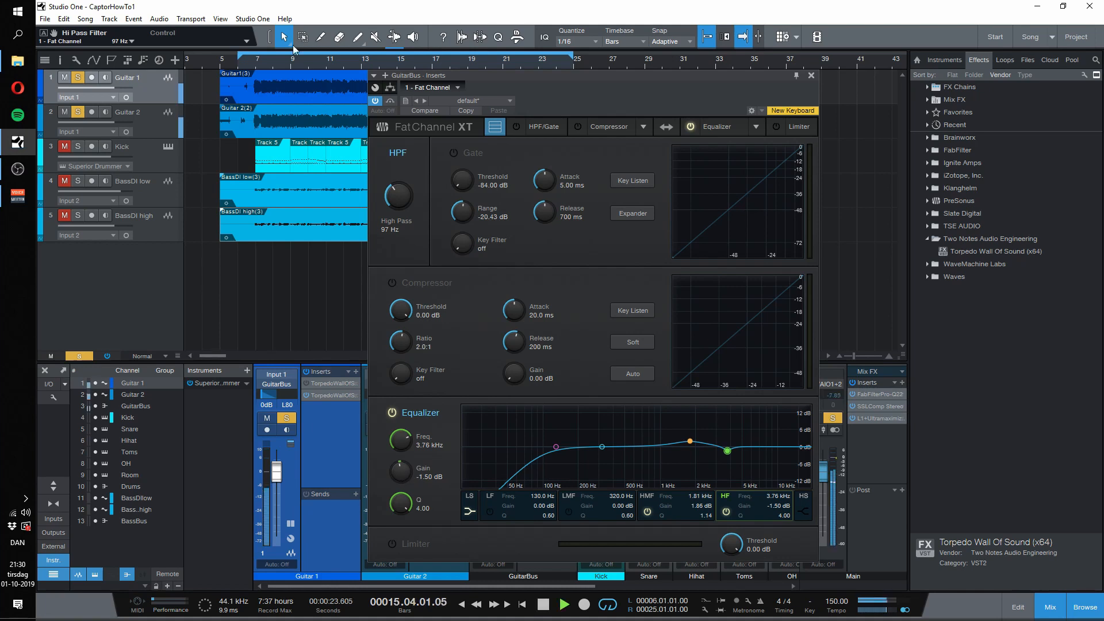
click(267, 61)
drag(400, 475, 414, 437)
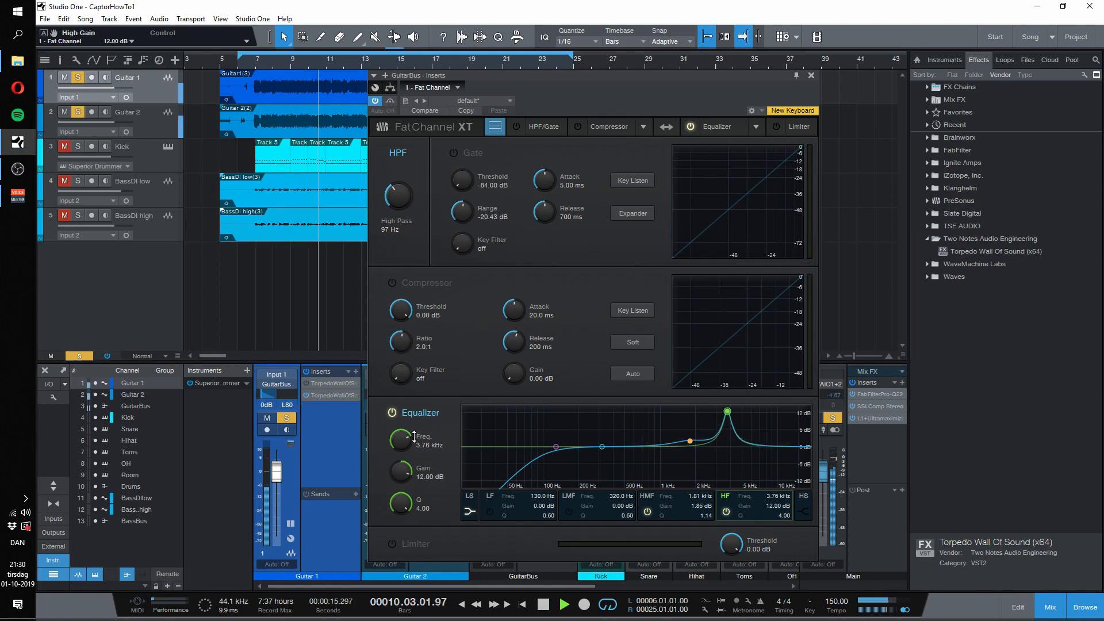
drag(414, 437, 406, 468)
key(space)
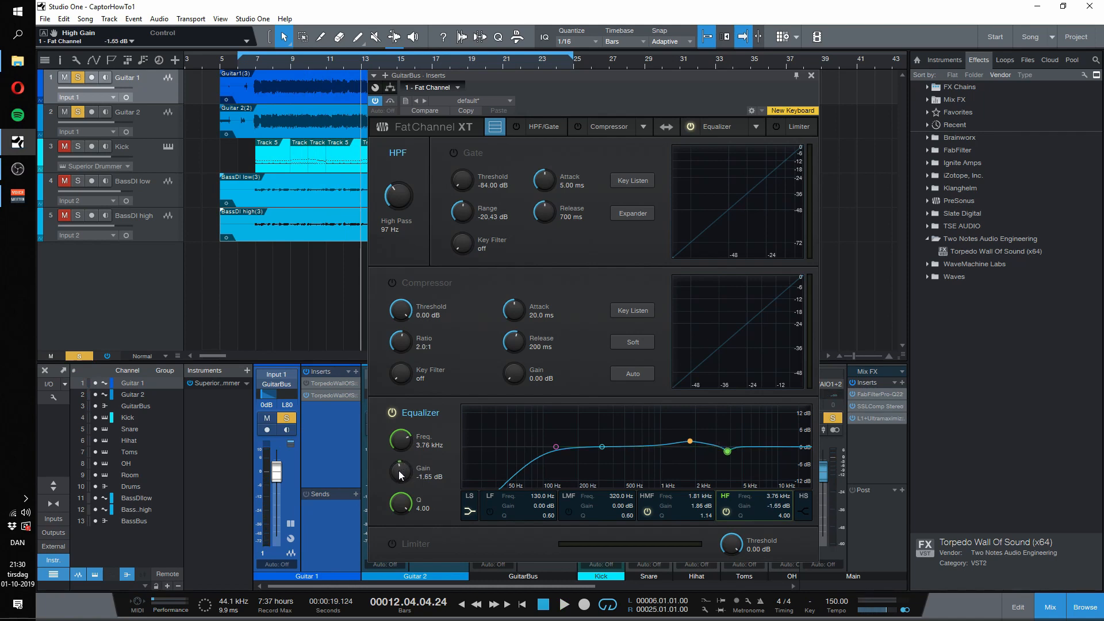